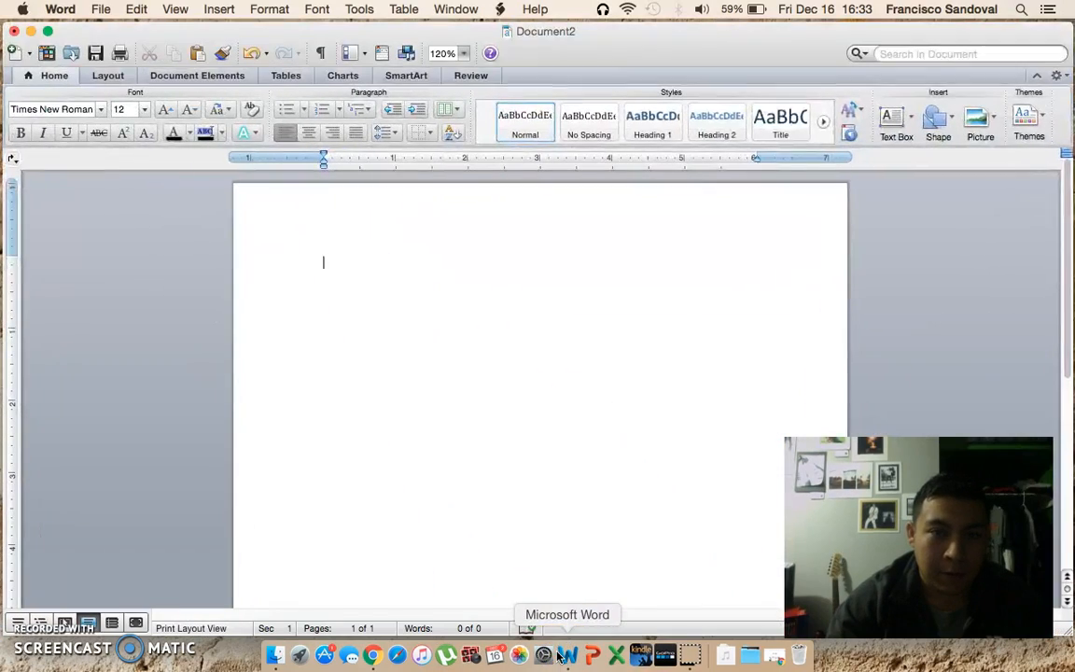
Set the blank document's font to Times New Roman at size 12.
{"action": "left_click", "coordinate": [523, 449]}
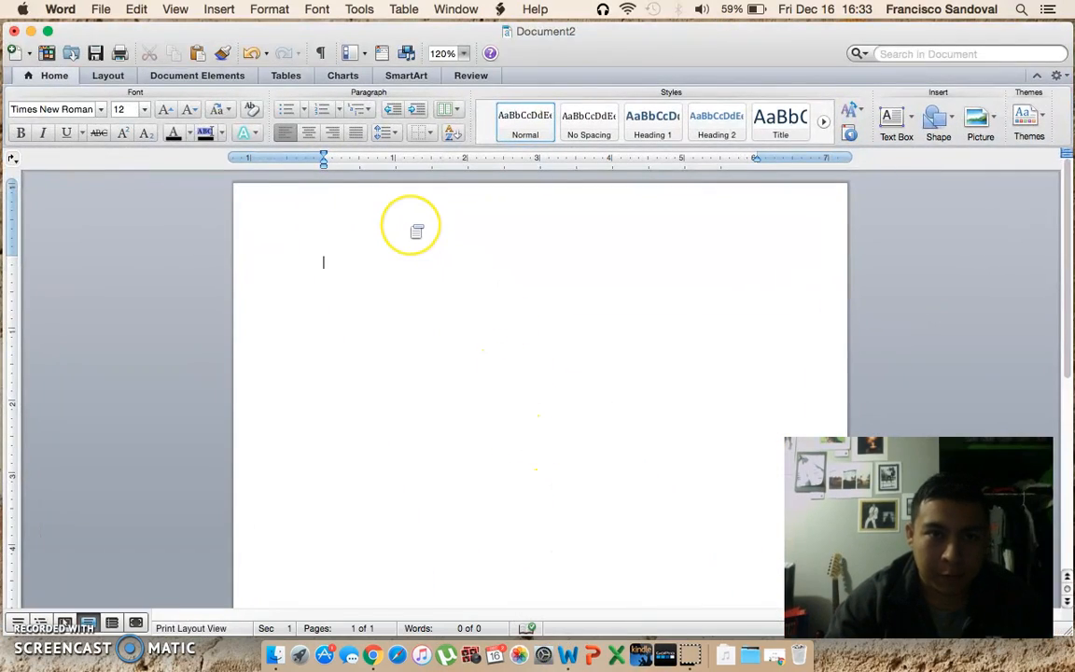
{"action": "left_click", "coordinate": [437, 71]}
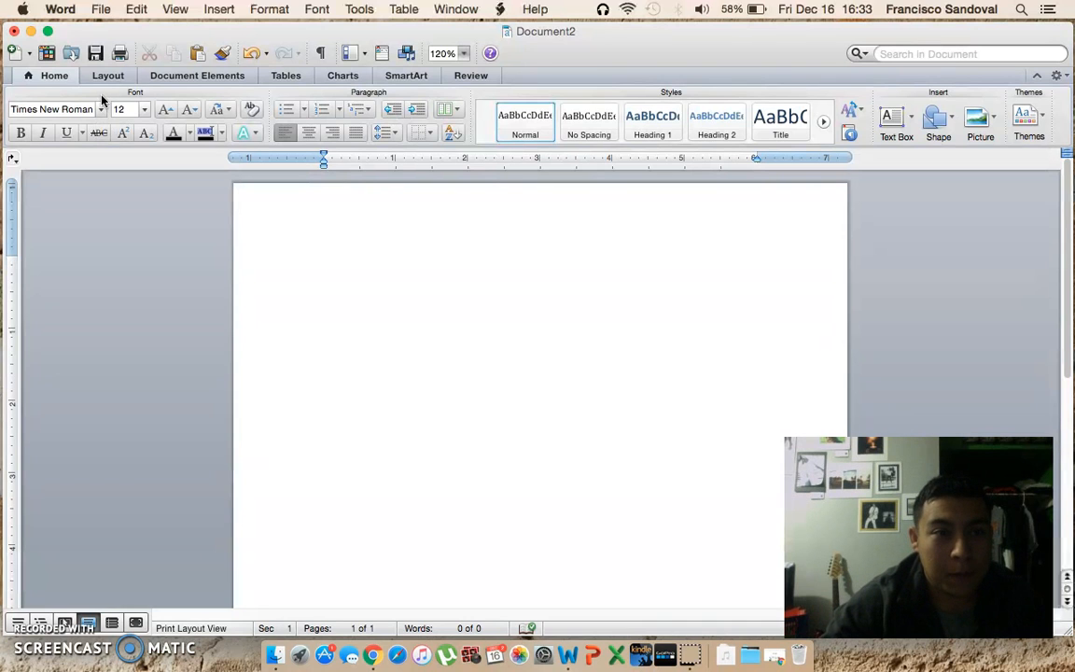
{"action": "left_click", "coordinate": [101, 109]}
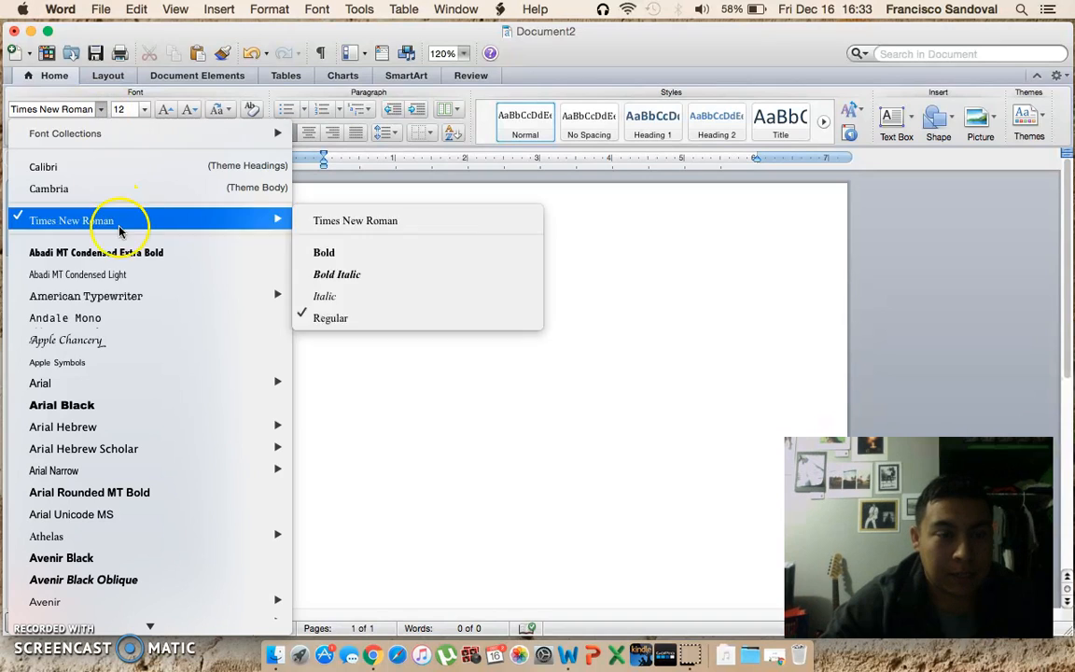
{"action": "scroll", "coordinate": [131, 317], "scroll_direction": "down", "scroll_amount": 20}
{"action": "scroll", "coordinate": [134, 348], "scroll_direction": "down", "scroll_amount": 10}
{"action": "mouse_move", "coordinate": [134, 348]}
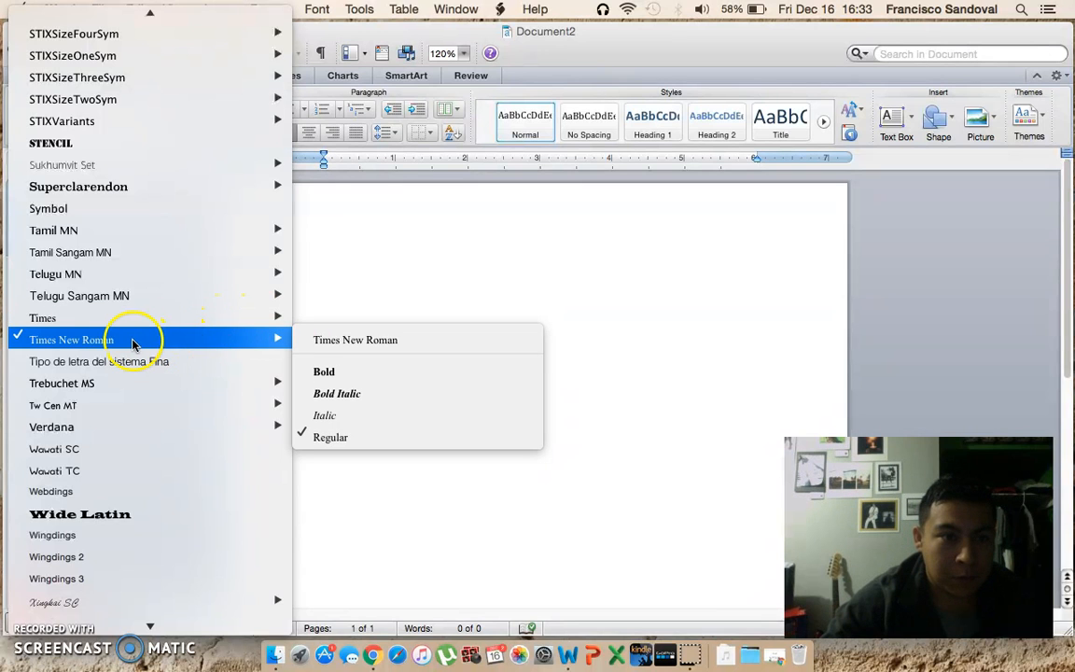
{"action": "left_click", "coordinate": [334, 342]}
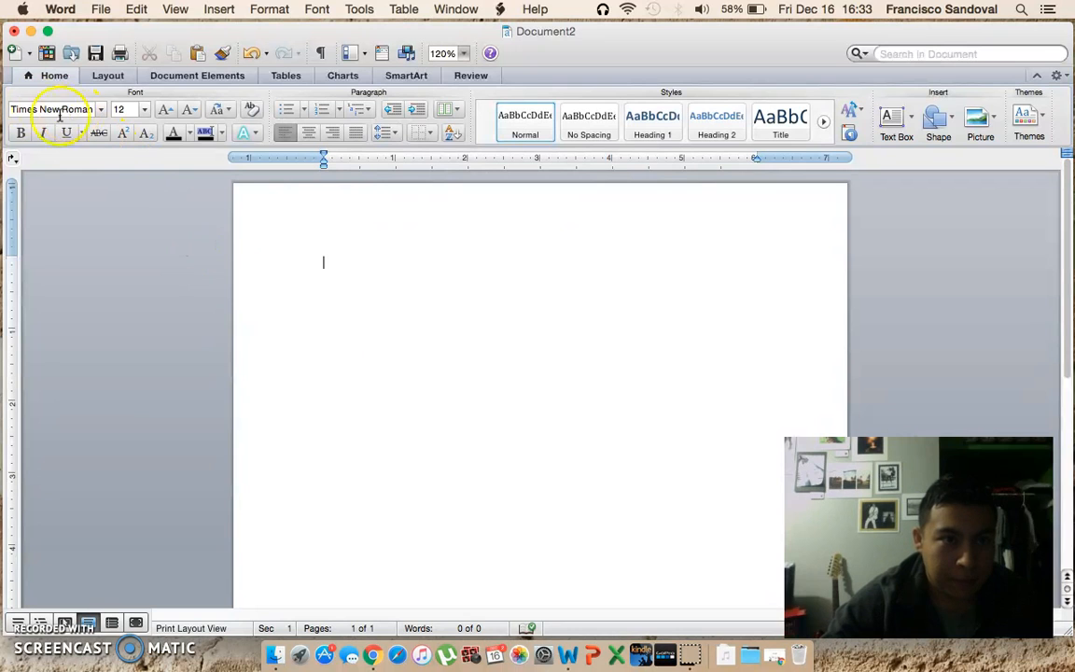
{"action": "left_click", "coordinate": [144, 110]}
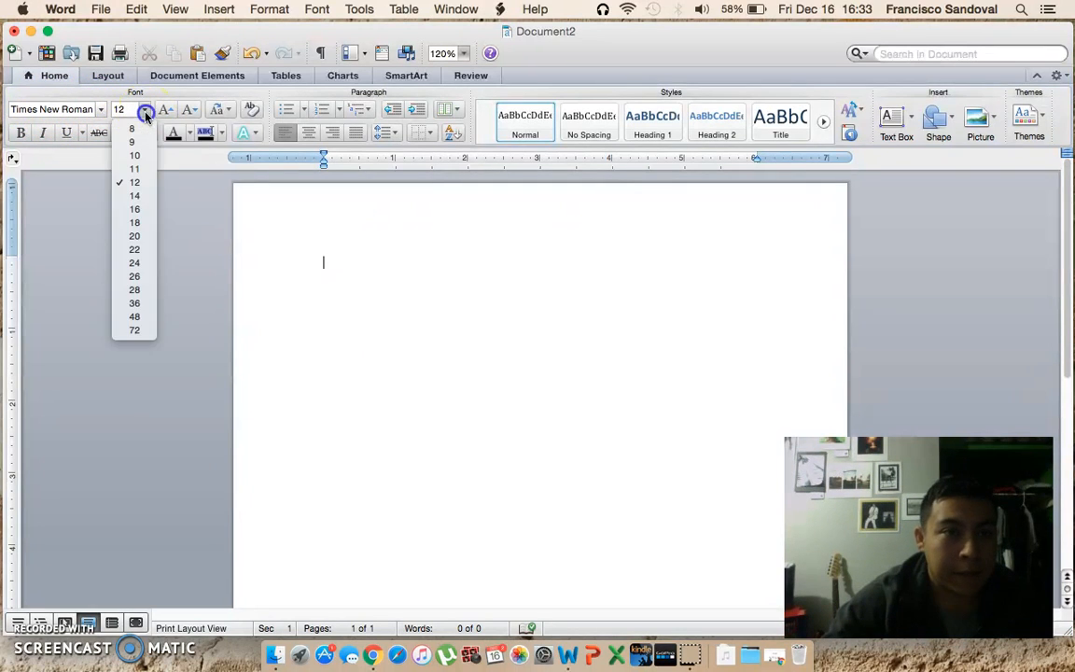
{"action": "left_click", "coordinate": [133, 184]}
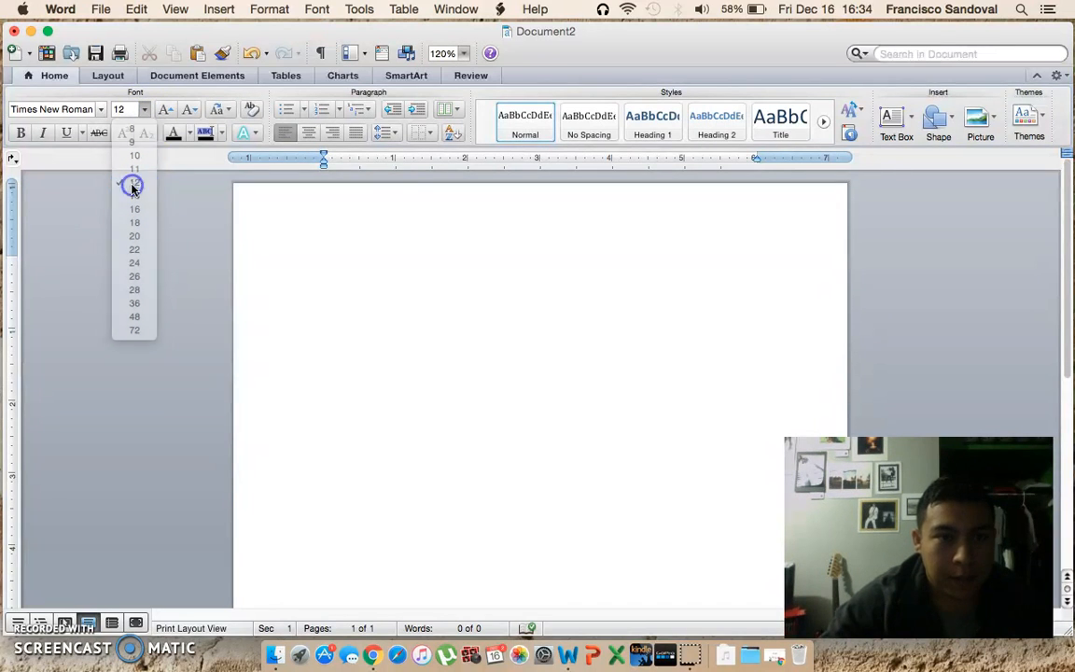
{"action": "left_click", "coordinate": [64, 166]}
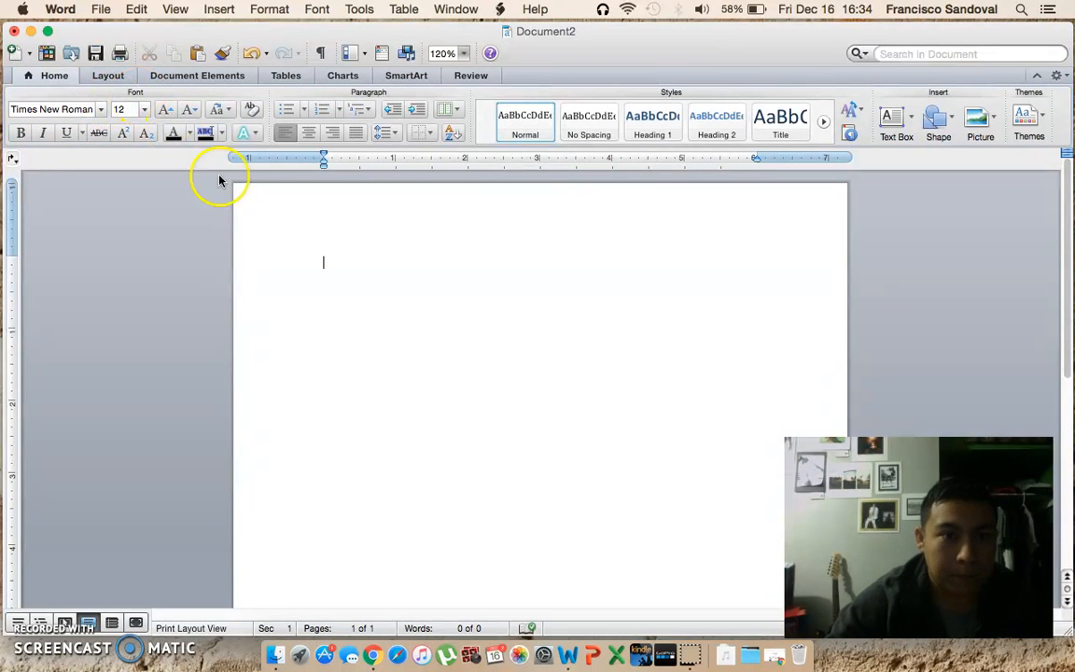
Enter "Your Name" as the left-aligned first line of the document.
{"action": "left_click", "coordinate": [294, 249]}
{"action": "left_click", "coordinate": [306, 250]}
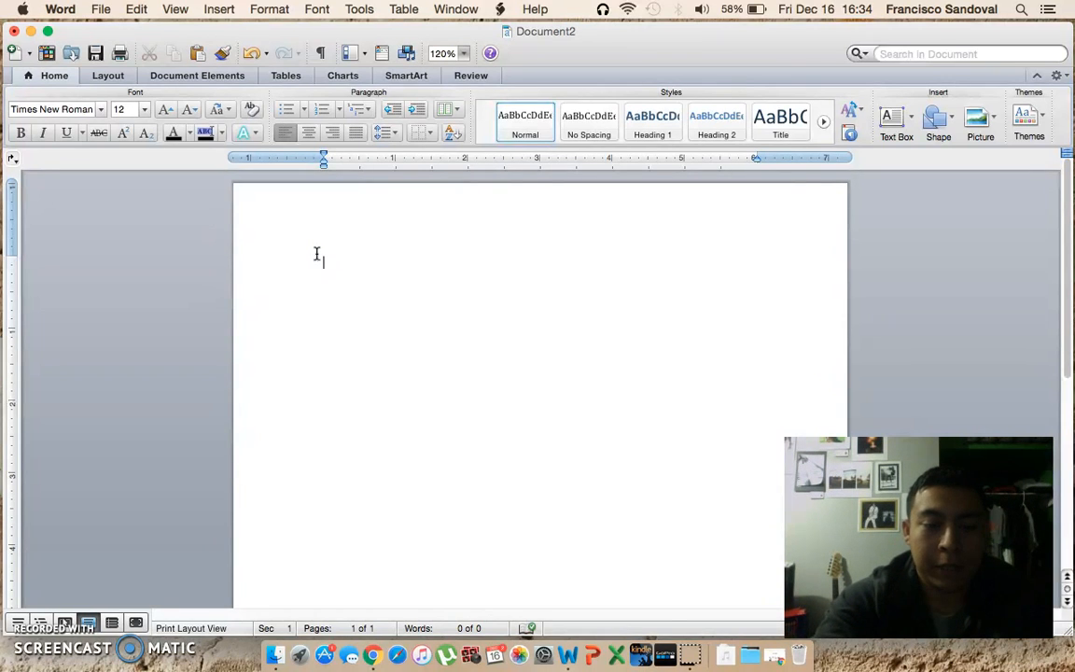
{"action": "type", "text": "Your"}
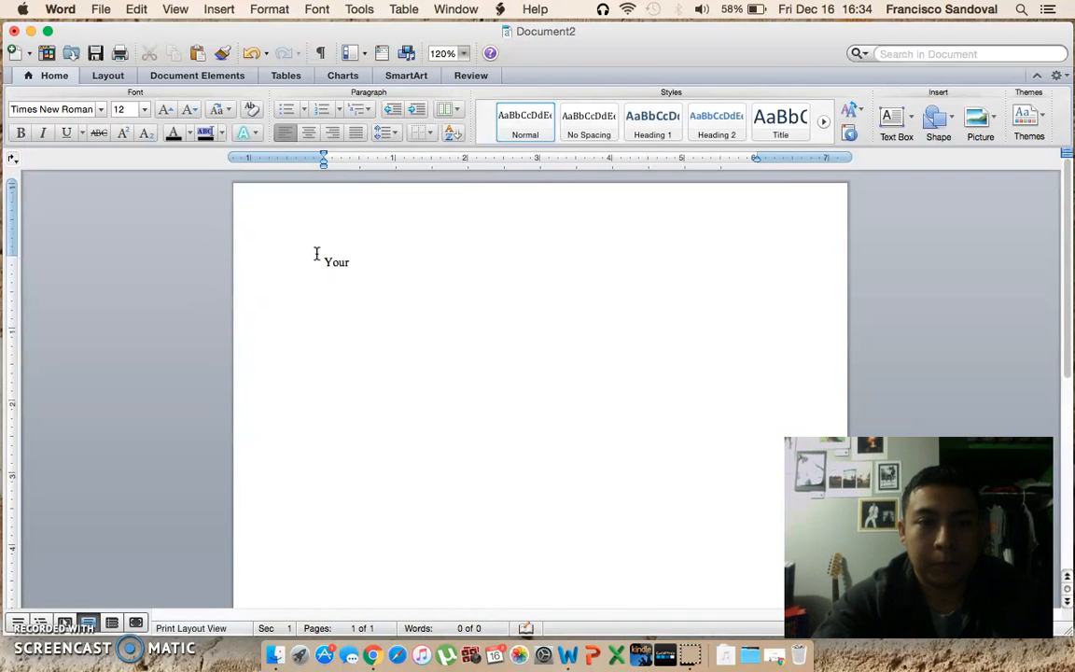
{"action": "type", "text": " Nam"}
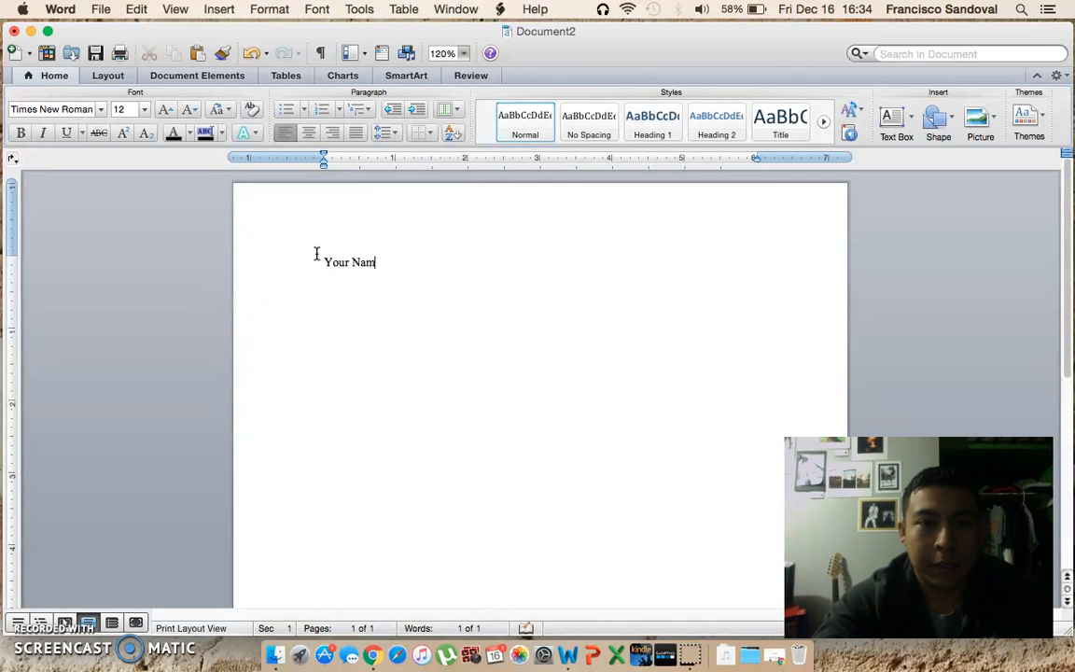
{"action": "type", "text": "e"}
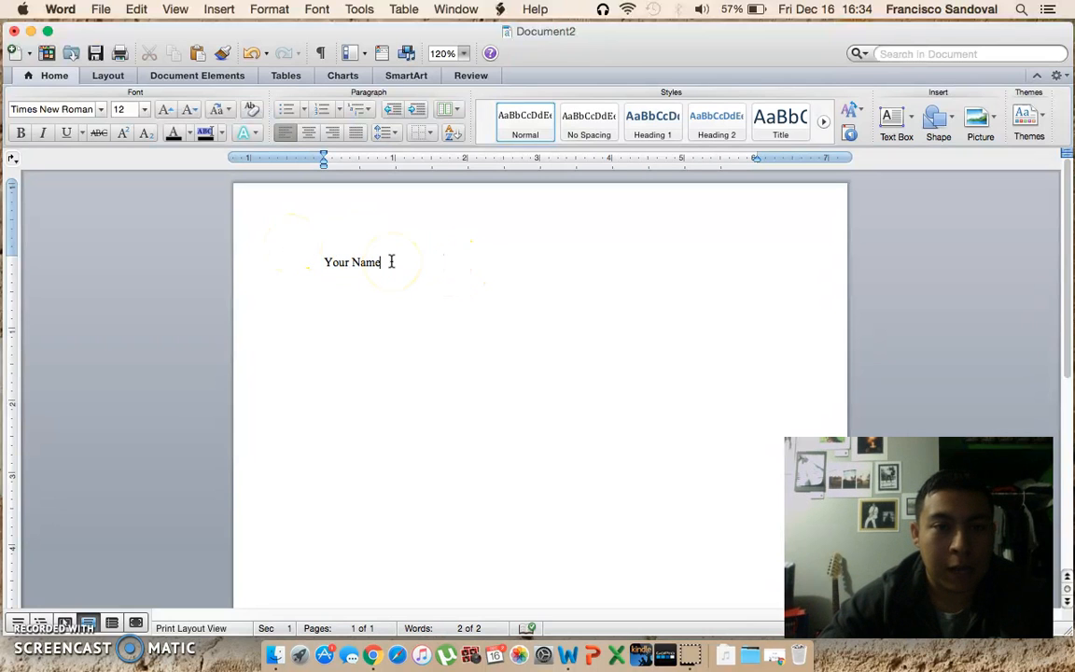
{"action": "left_click", "coordinate": [283, 134]}
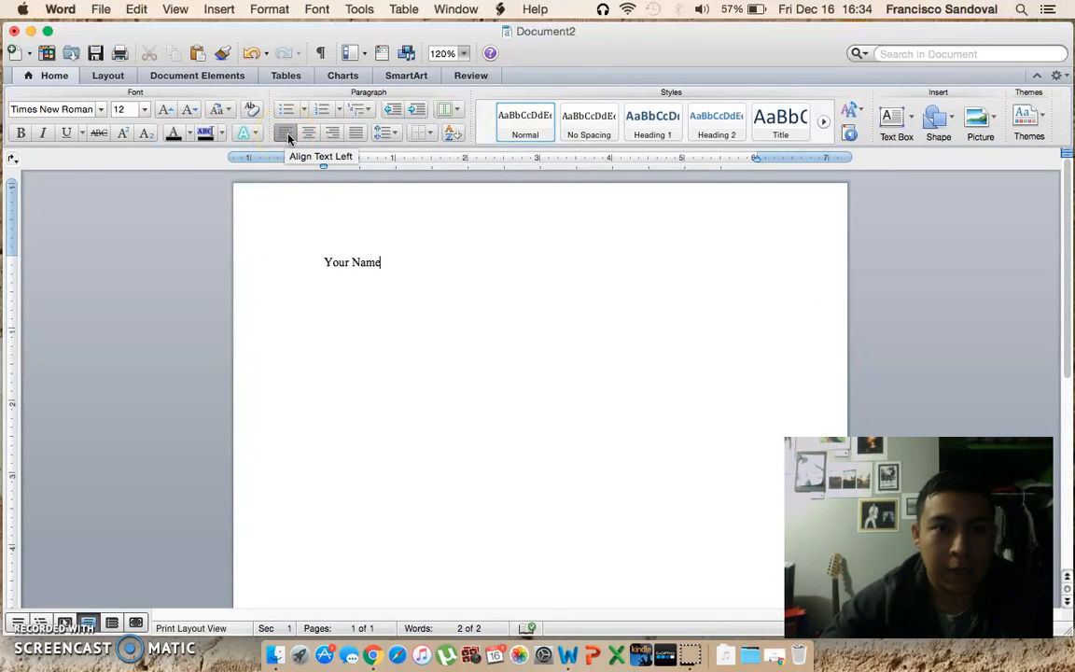
{"action": "left_click", "coordinate": [378, 262]}
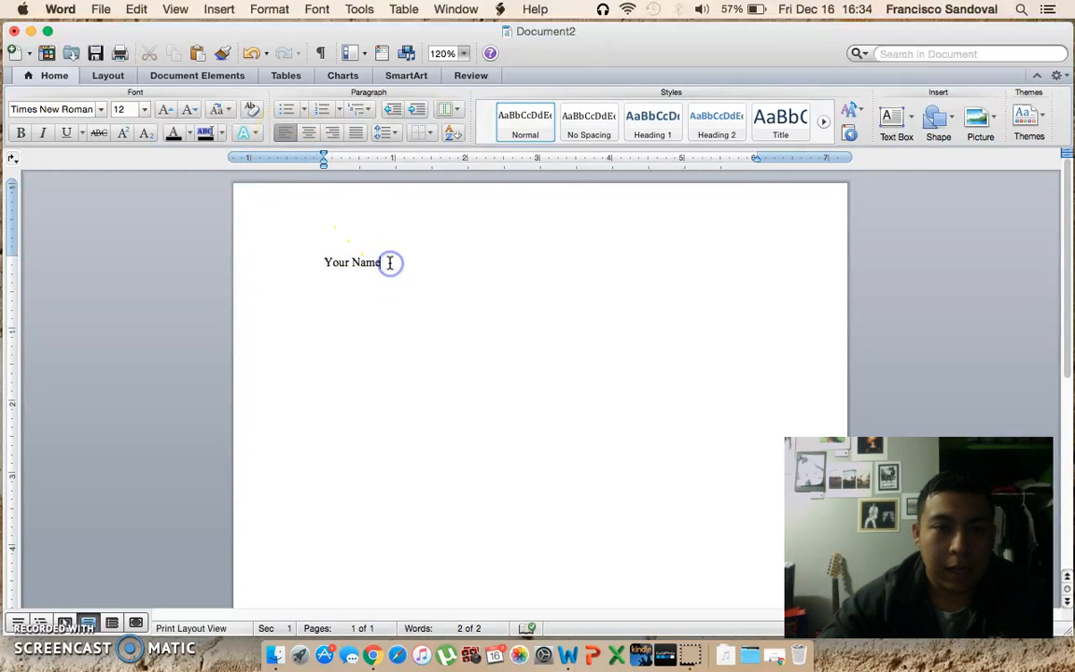
{"action": "left_click", "coordinate": [368, 262]}
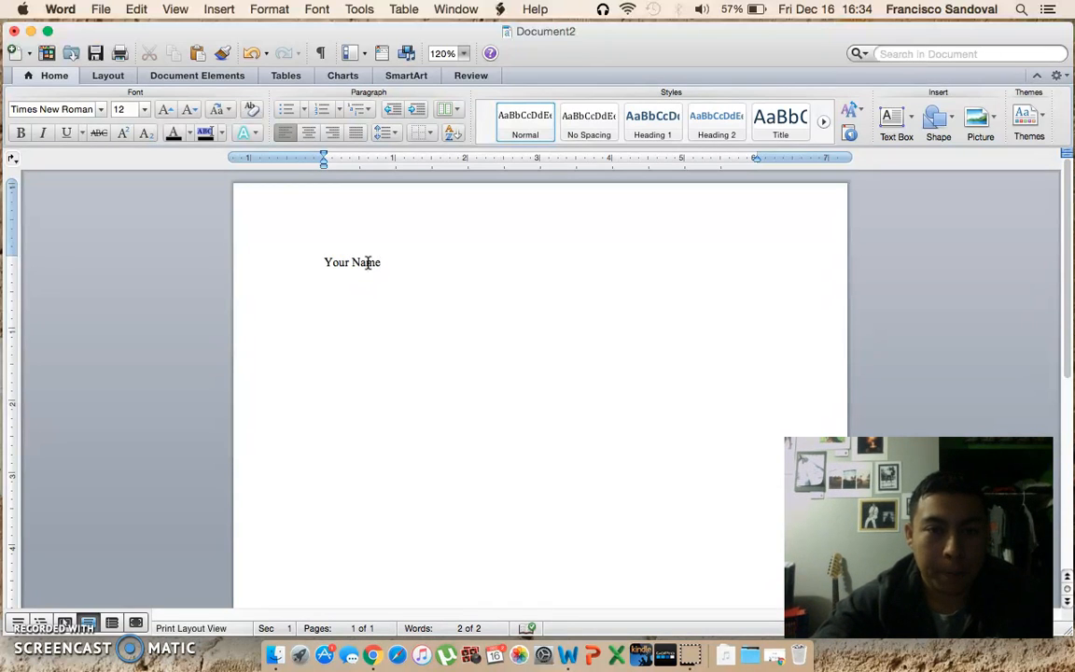
Add "Instructor's Name" and "Course #" on separate lines below "Your Name".
{"action": "key", "text": "Return"}
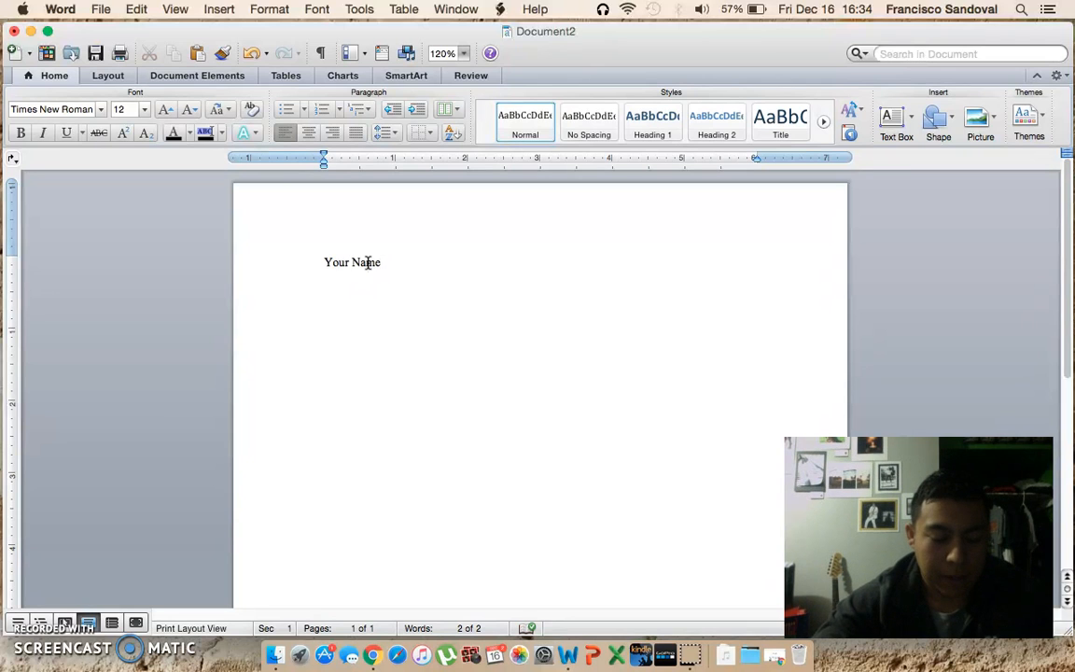
{"action": "type", "text": "In"}
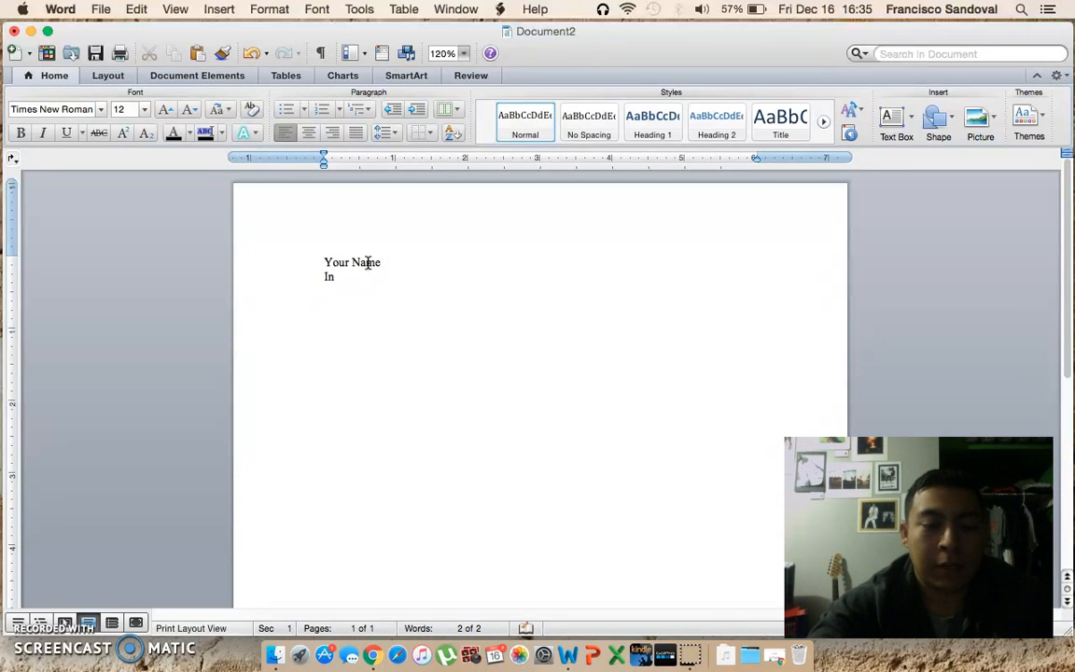
{"action": "type", "text": "stru"}
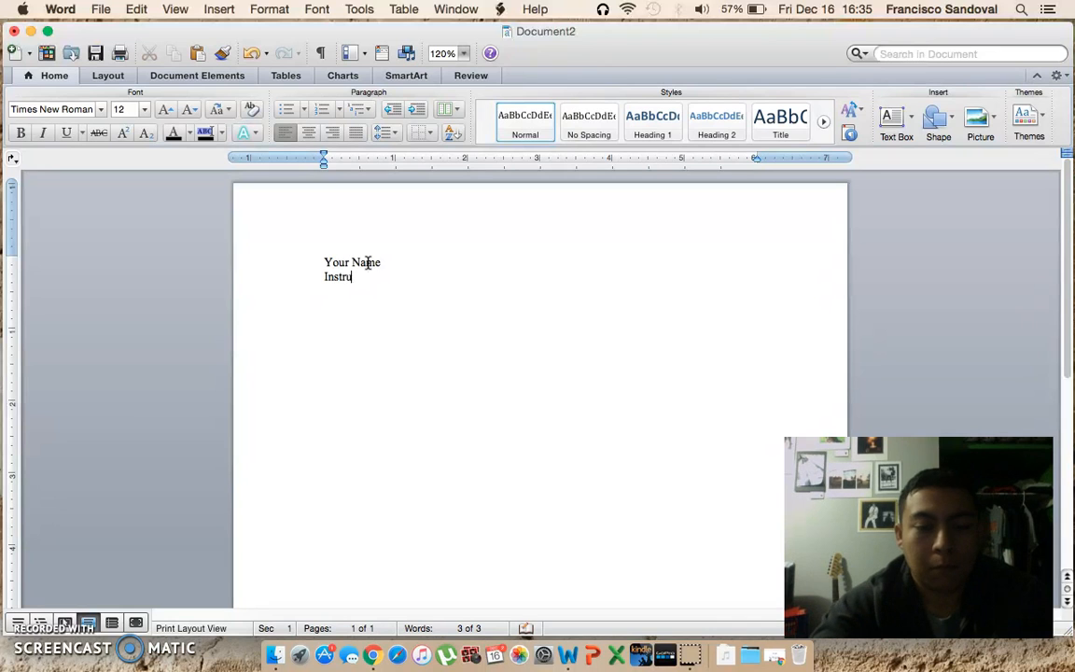
{"action": "type", "text": "ctor's Na"}
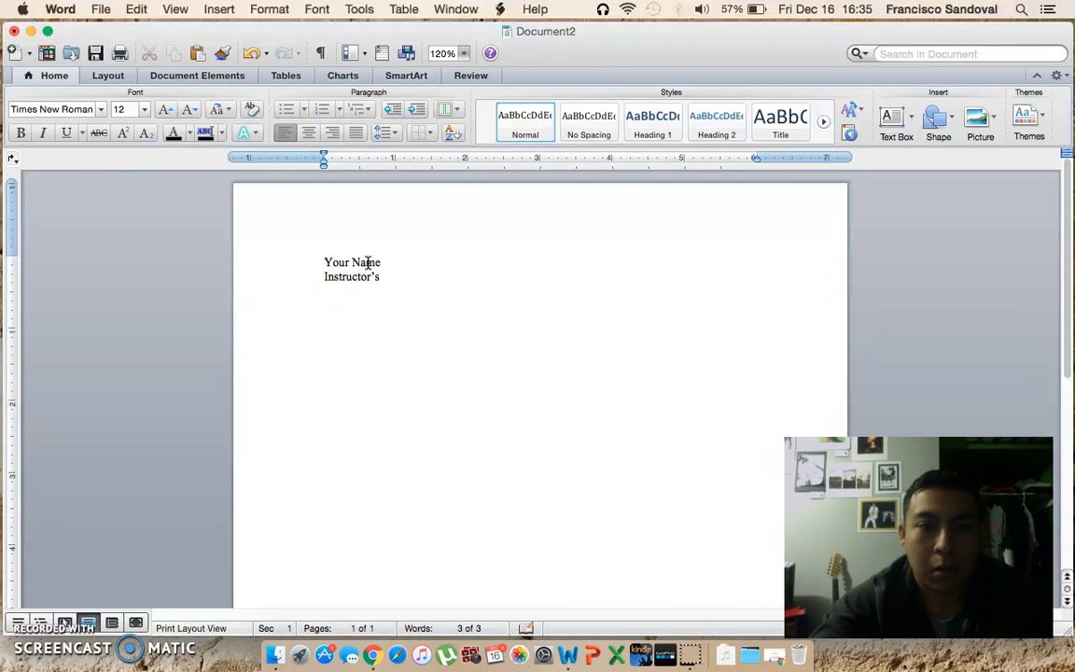
{"action": "type", "text": "me"}
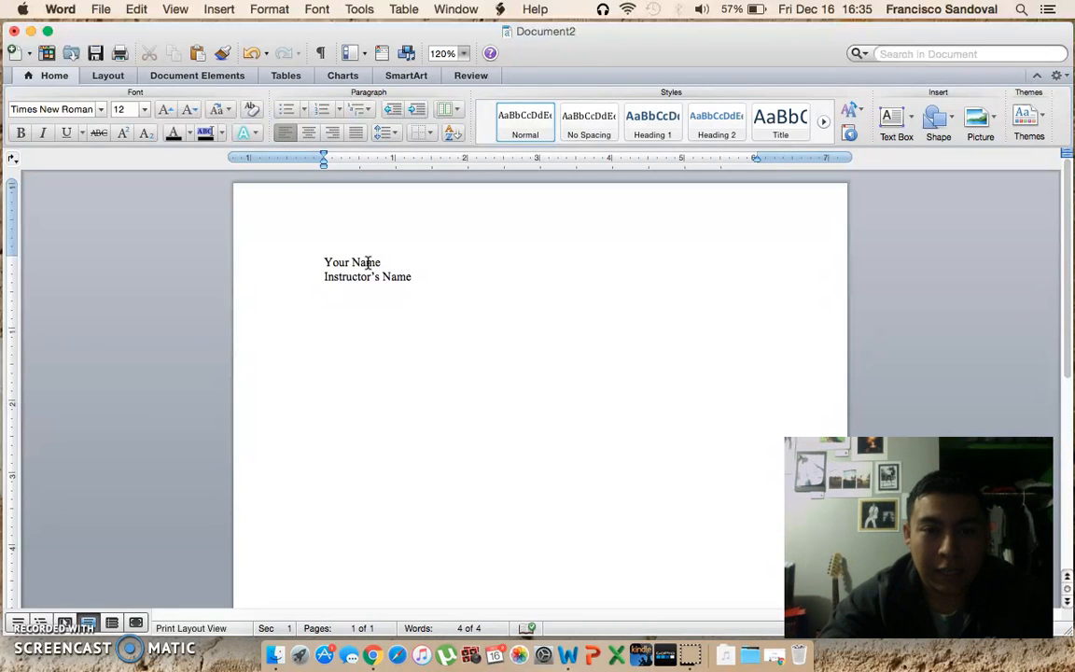
{"action": "type", "text": "C"}
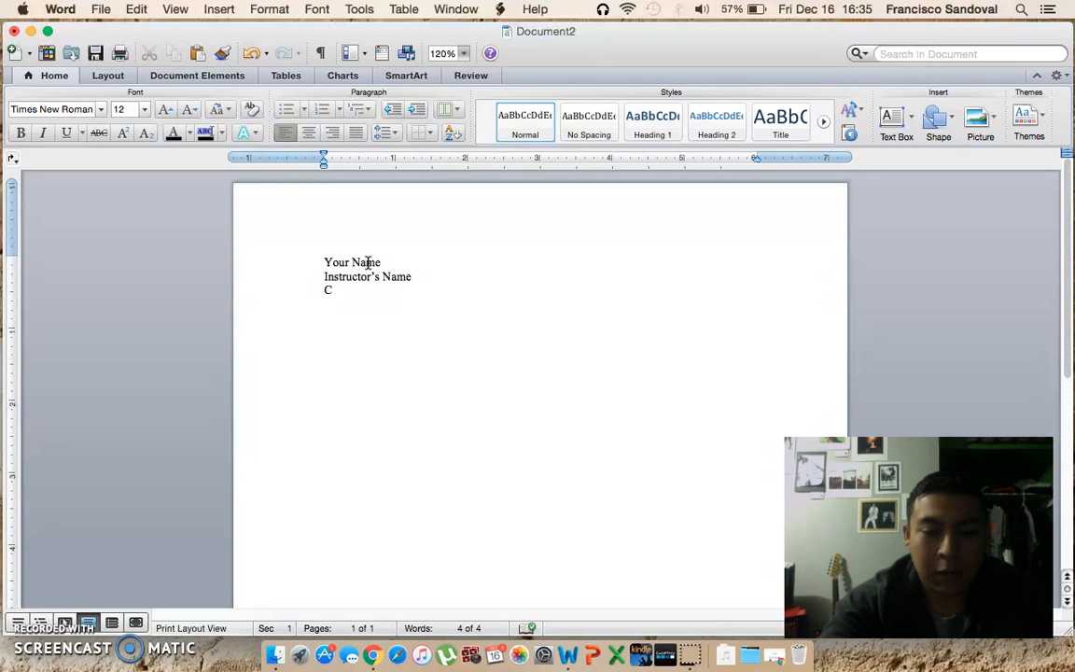
{"action": "type", "text": "ourse"}
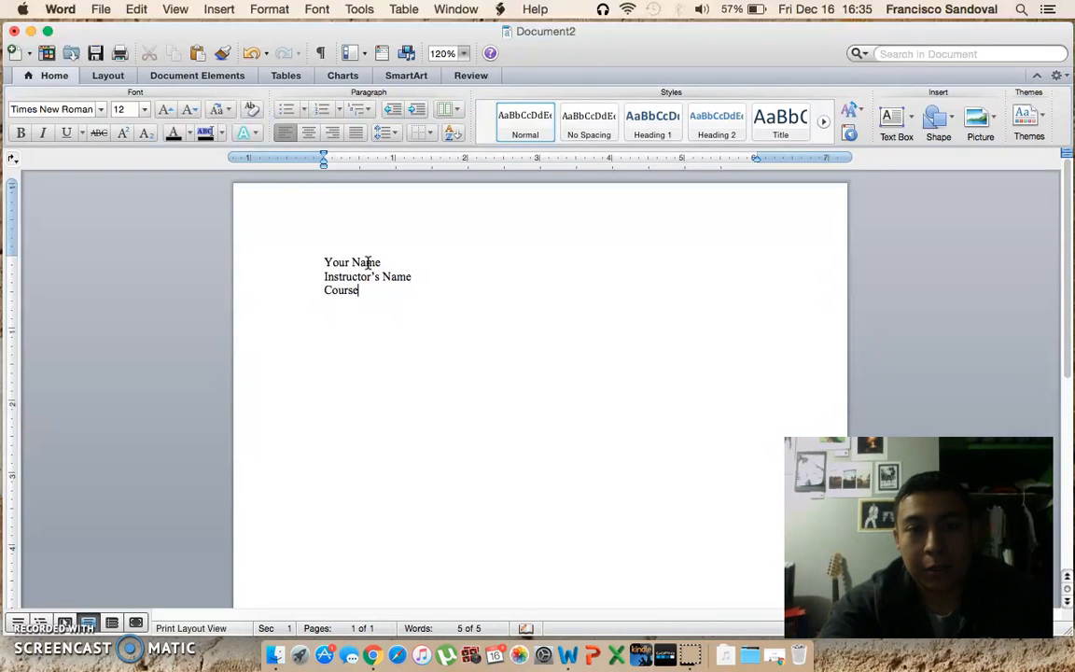
{"action": "type", "text": " #"}
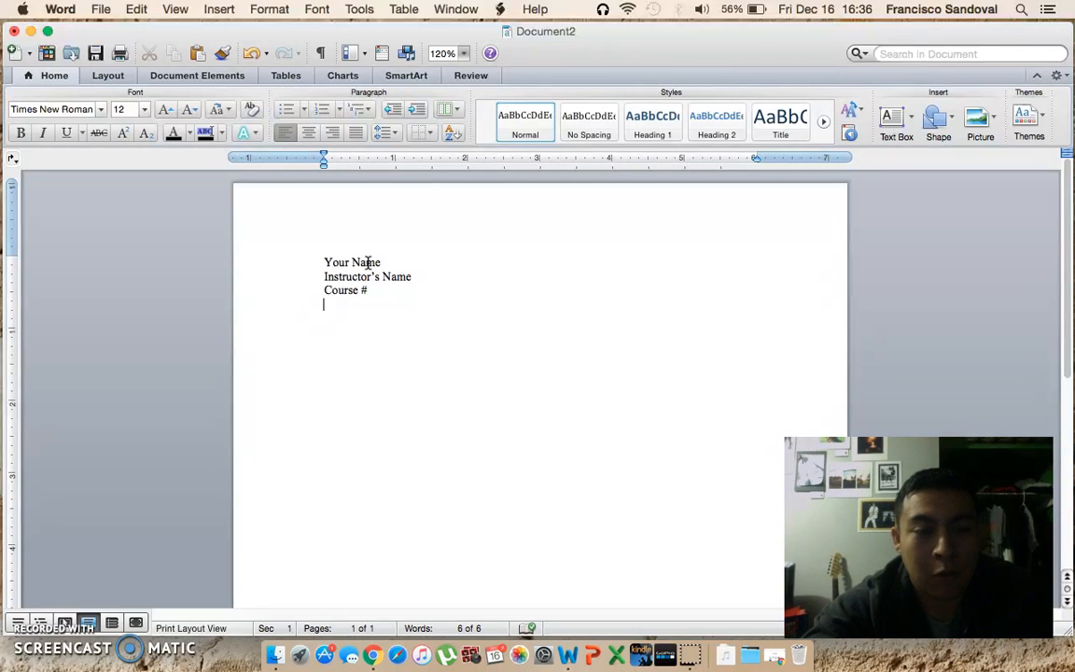
Enter the date "1 May 2016" on the line below "Course #".
{"action": "type", "text": "1"}
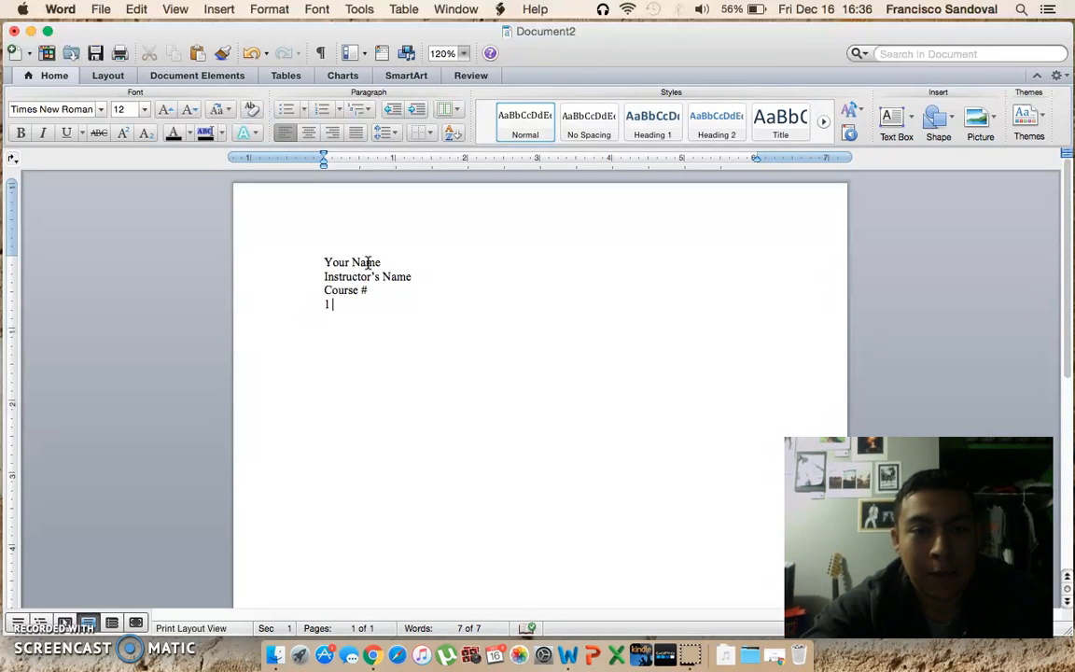
{"action": "type", "text": " May"}
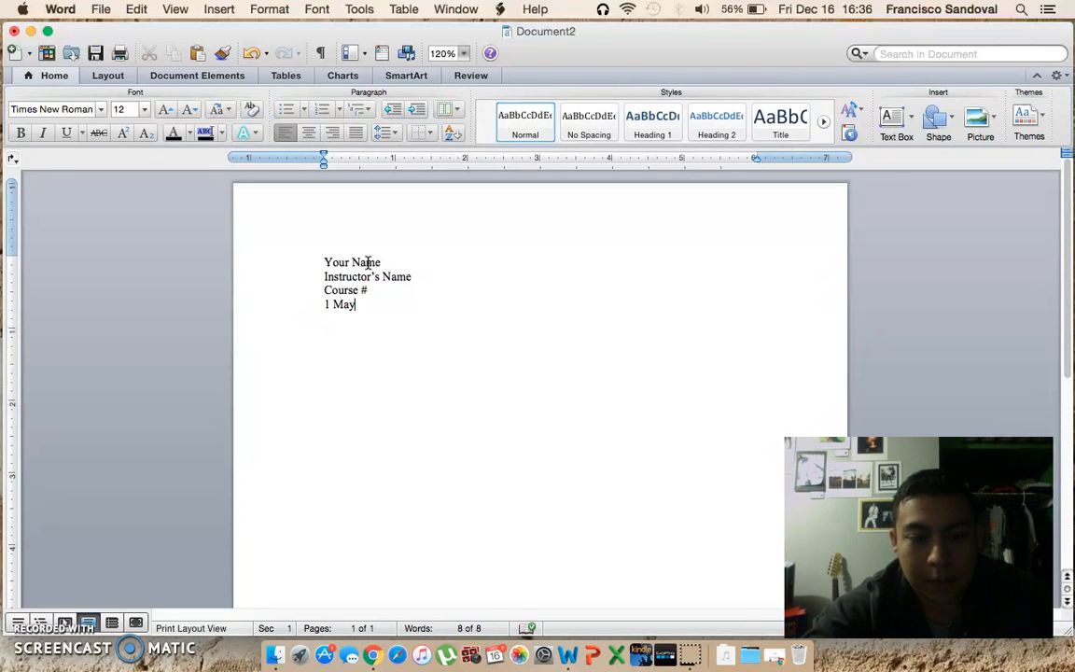
{"action": "type", "text": "016"}
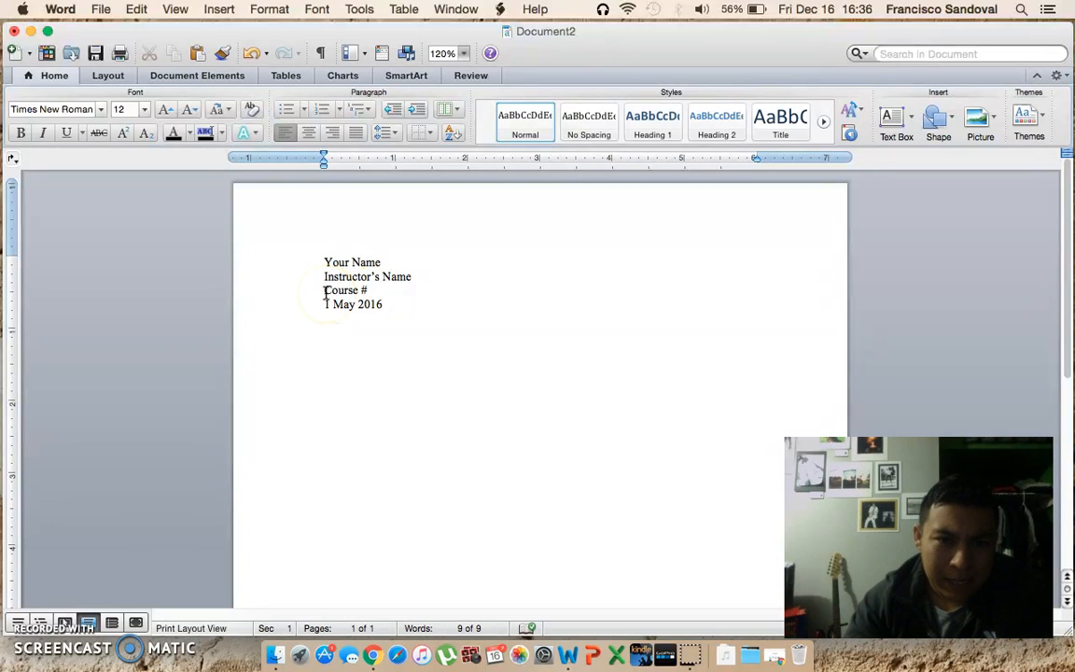
{"action": "left_click", "coordinate": [380, 313]}
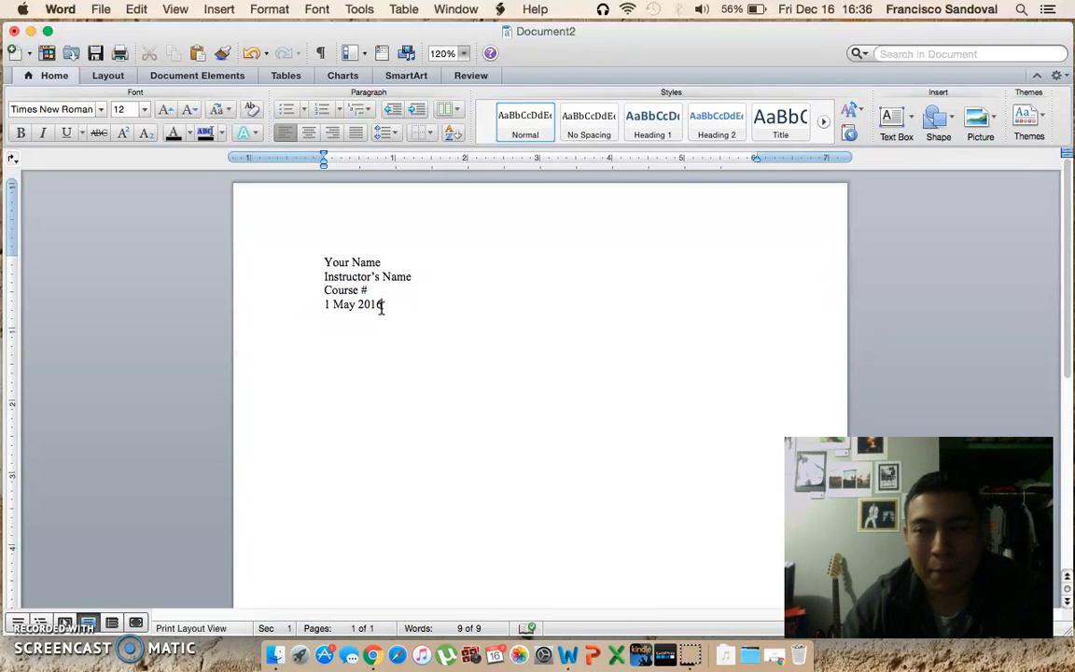
{"action": "left_click", "coordinate": [399, 312]}
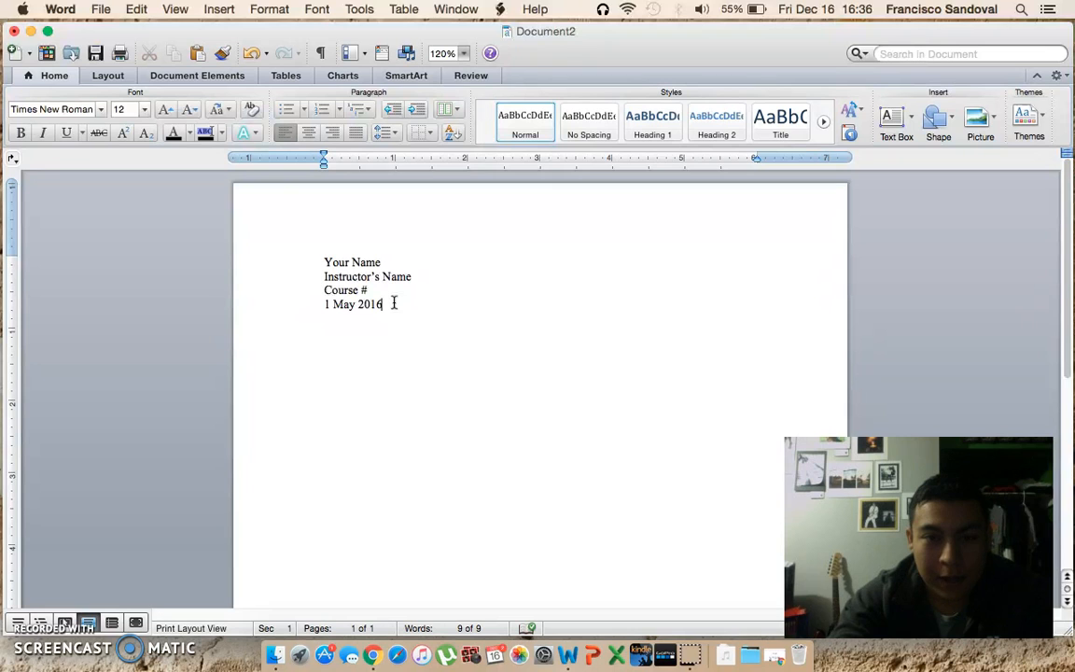
Add a centered title line reading "Your Title: Type It Here" below the date.
{"action": "key", "text": "Return"}
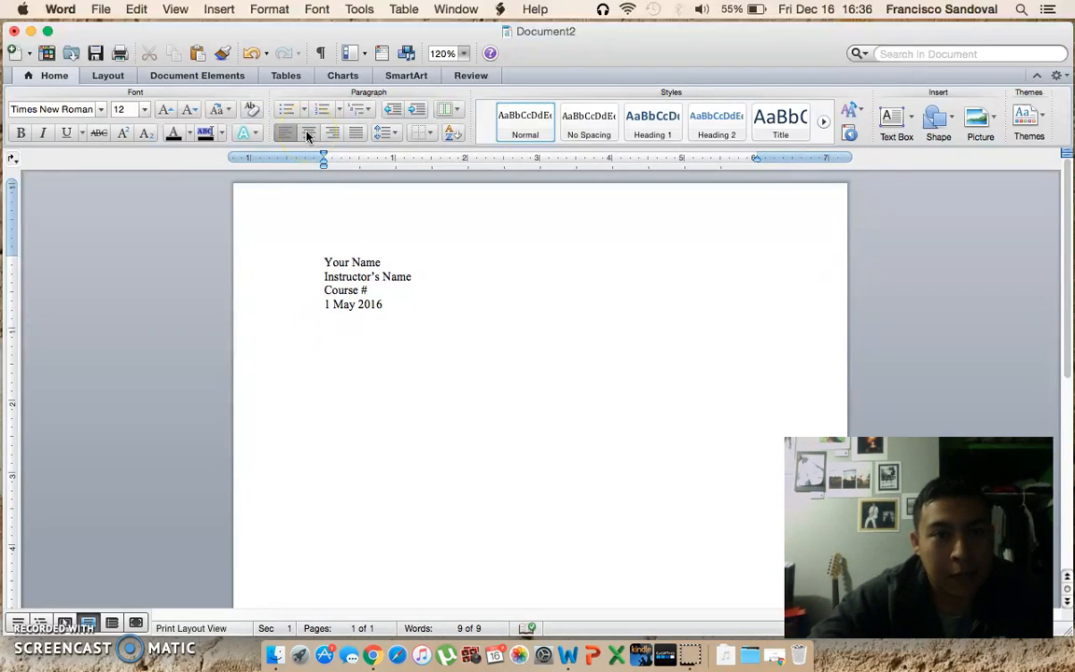
{"action": "left_click", "coordinate": [308, 134]}
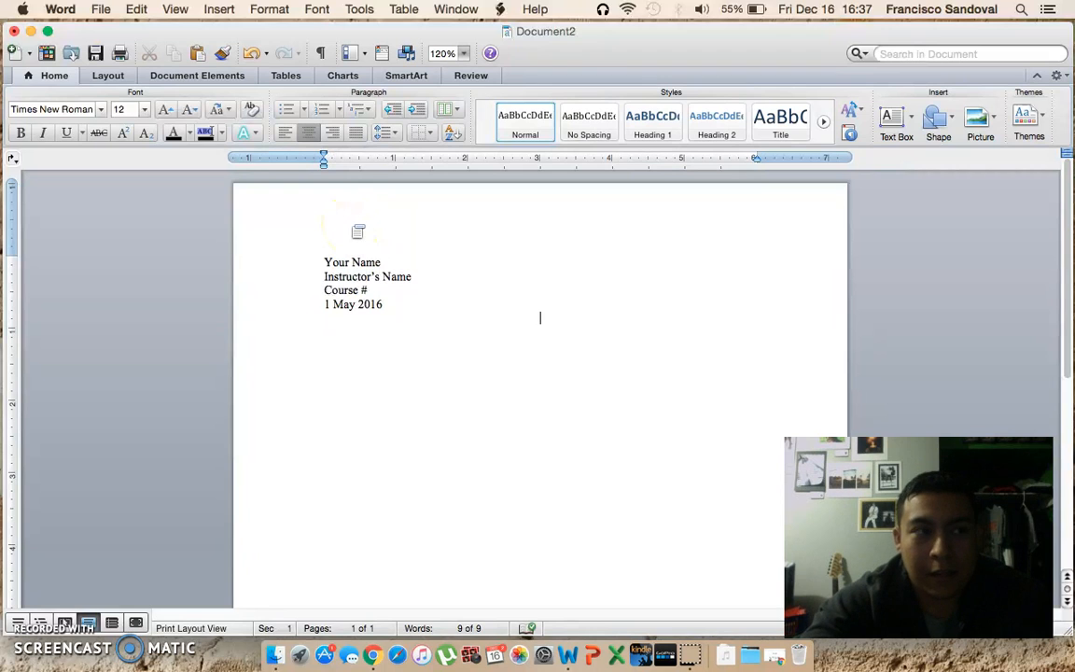
{"action": "type", "text": "Yo"}
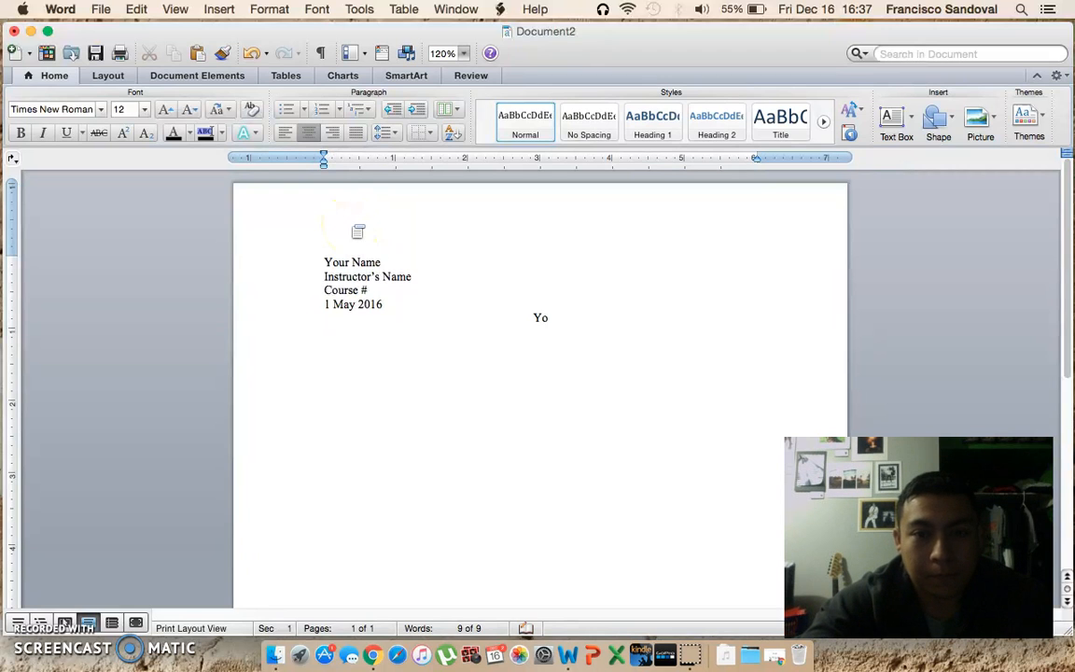
{"action": "type", "text": "ur Ti"}
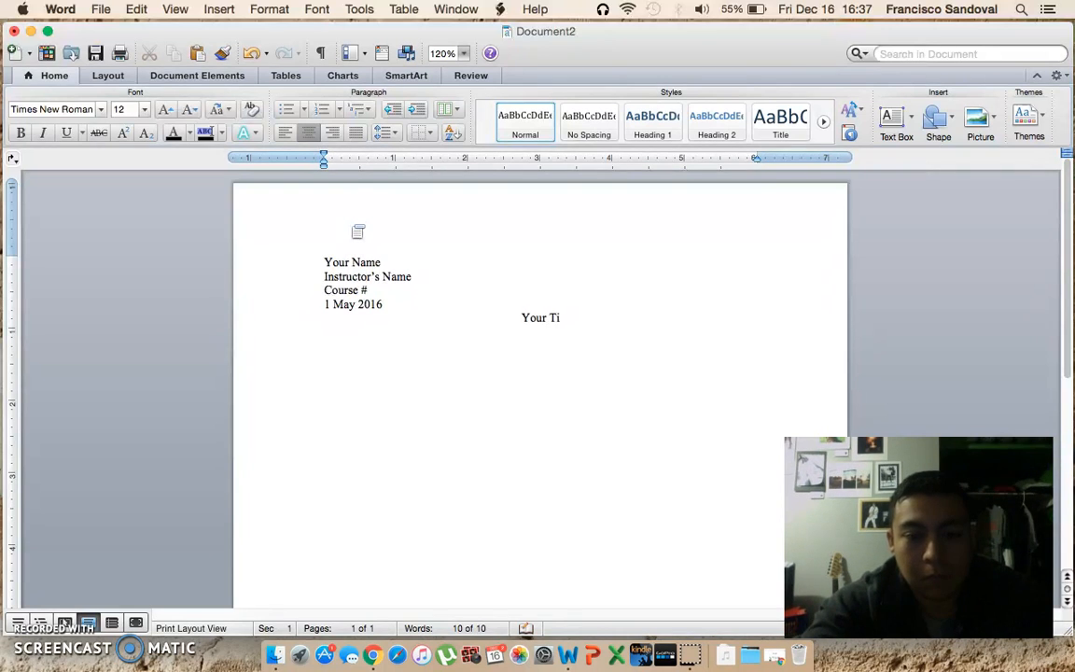
{"action": "type", "text": "tle"}
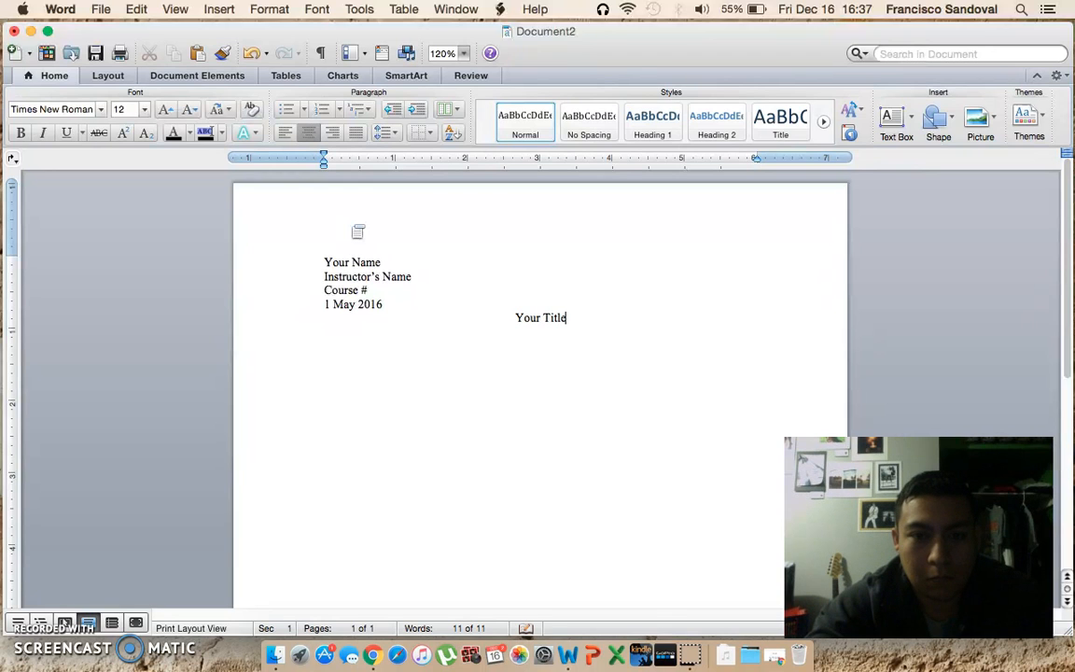
{"action": "type", "text": ": Type It Here"}
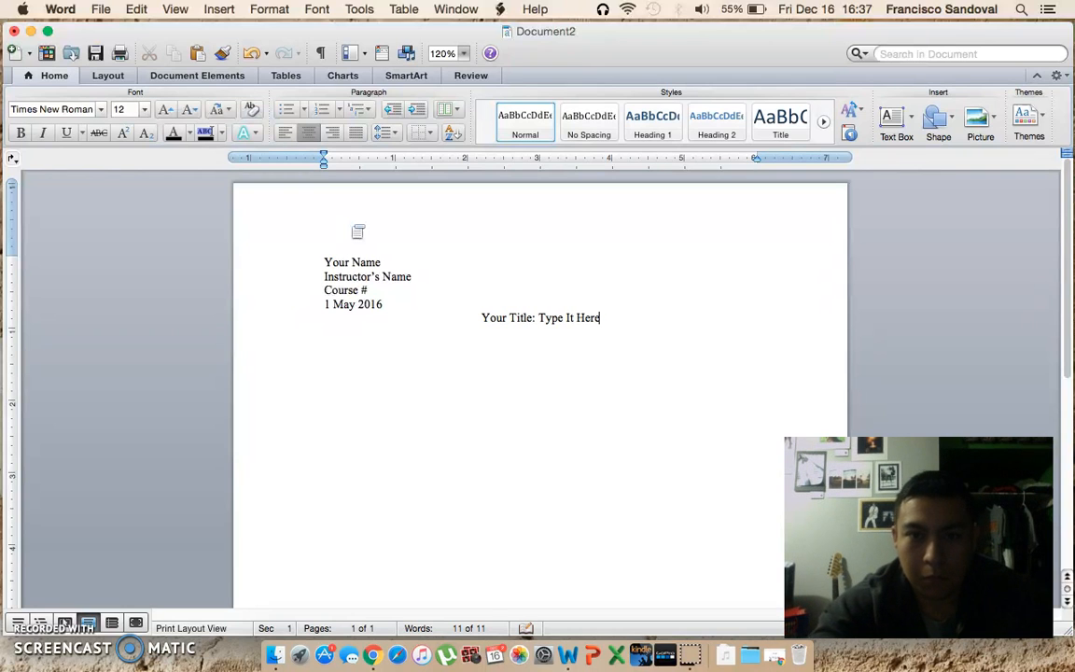
{"action": "type", "text": "n"}
{"action": "key", "text": "BackSpace"}
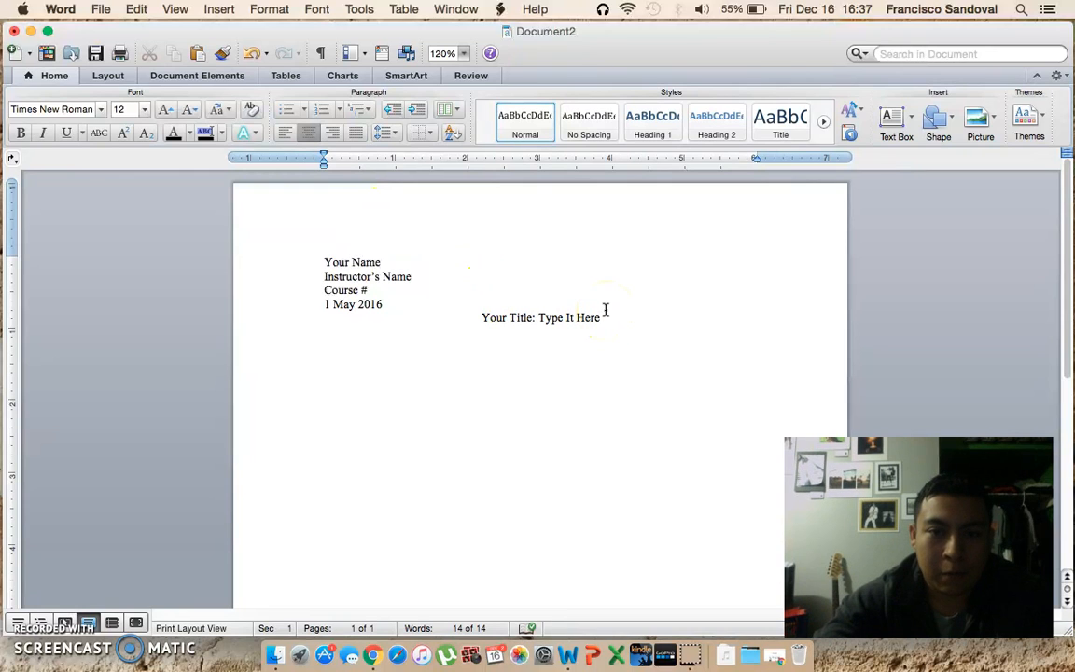
Start a new left-aligned line below the centered title for the body text.
{"action": "key", "text": "Return"}
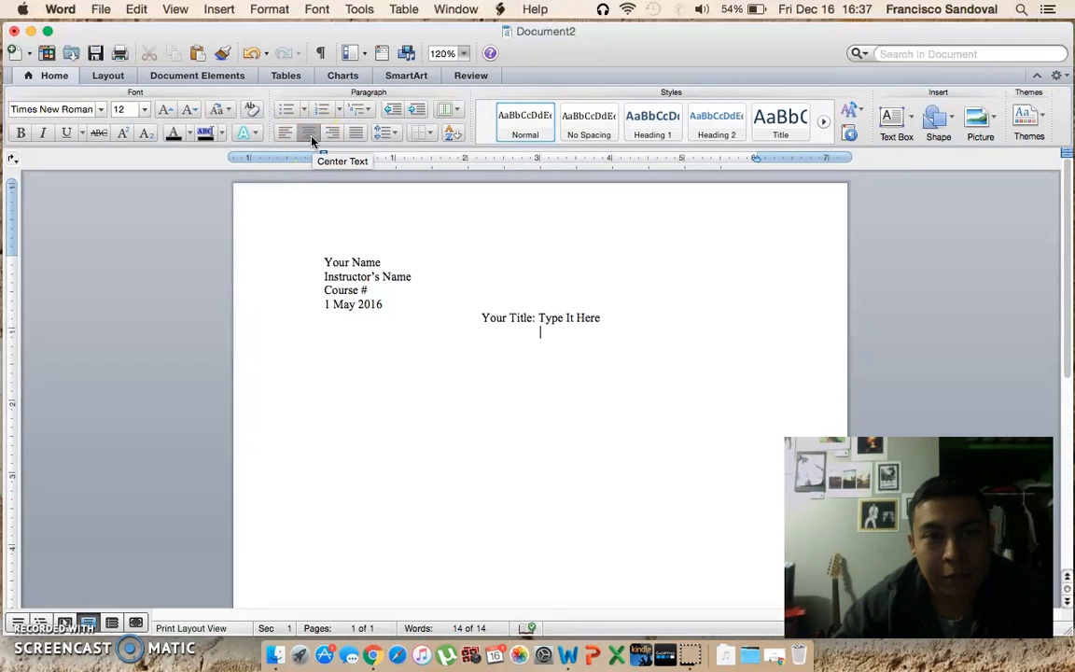
{"action": "left_click", "coordinate": [283, 134]}
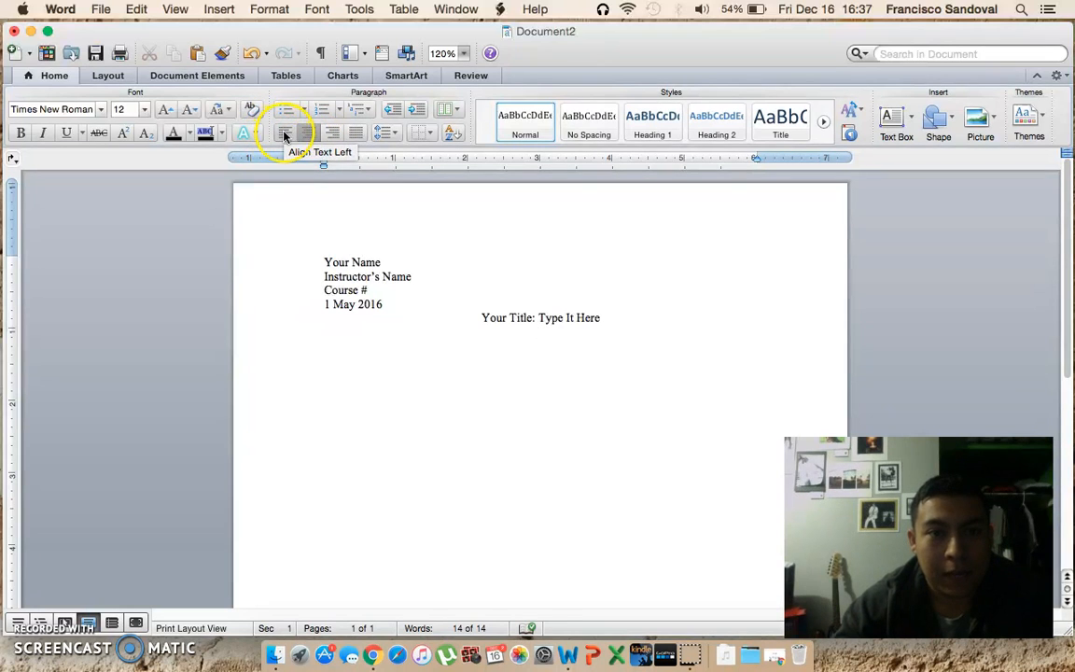
{"action": "left_click", "coordinate": [285, 134]}
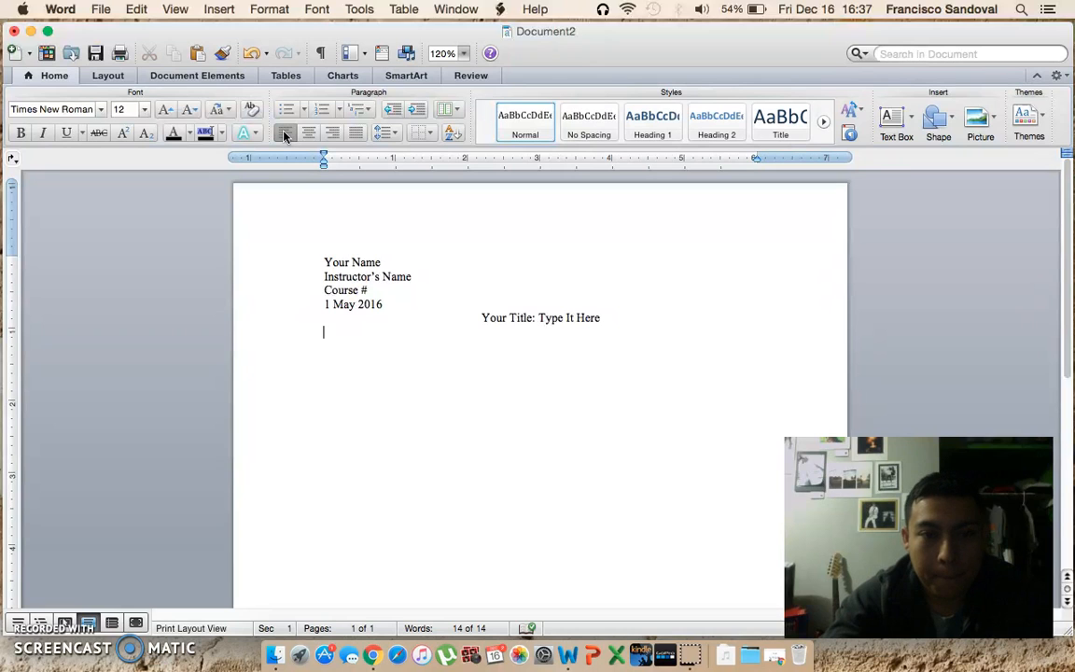
{"action": "left_click", "coordinate": [286, 135]}
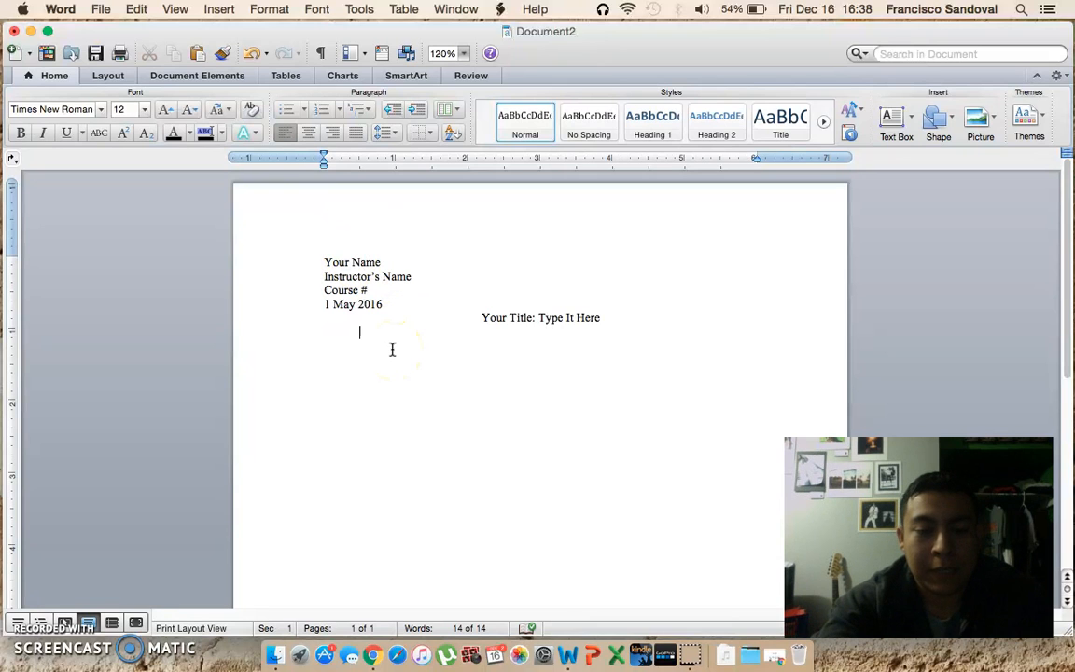
Write an indented body paragraph starting with "Today is May 1st 2016" and continue it with random filler text over about four lines.
{"action": "type", "text": "Today"}
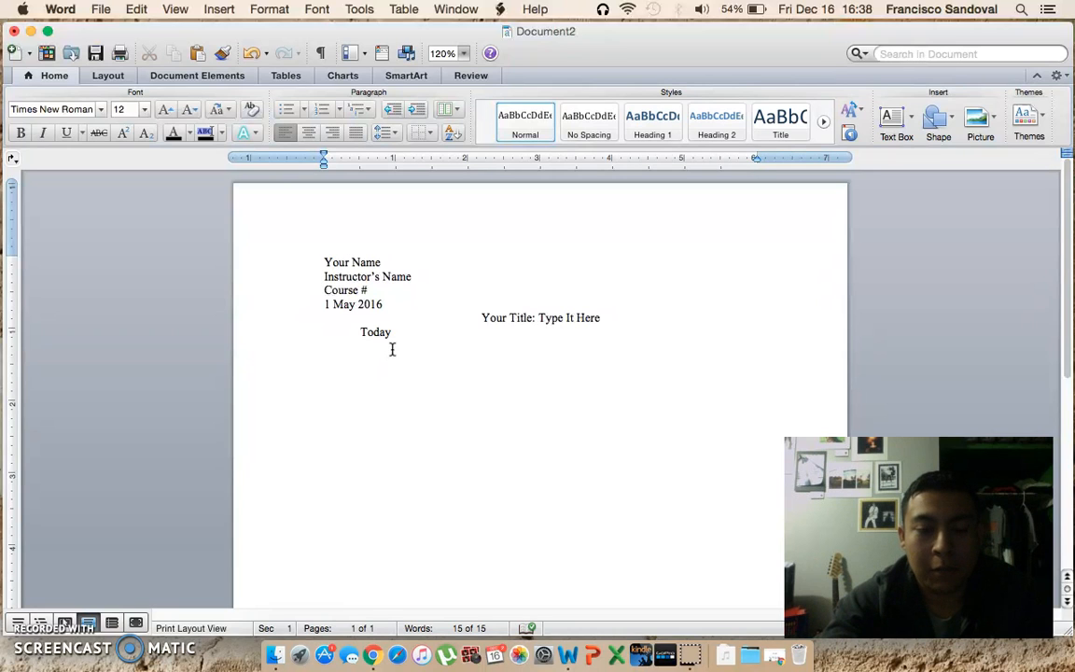
{"action": "type", "text": "is May"}
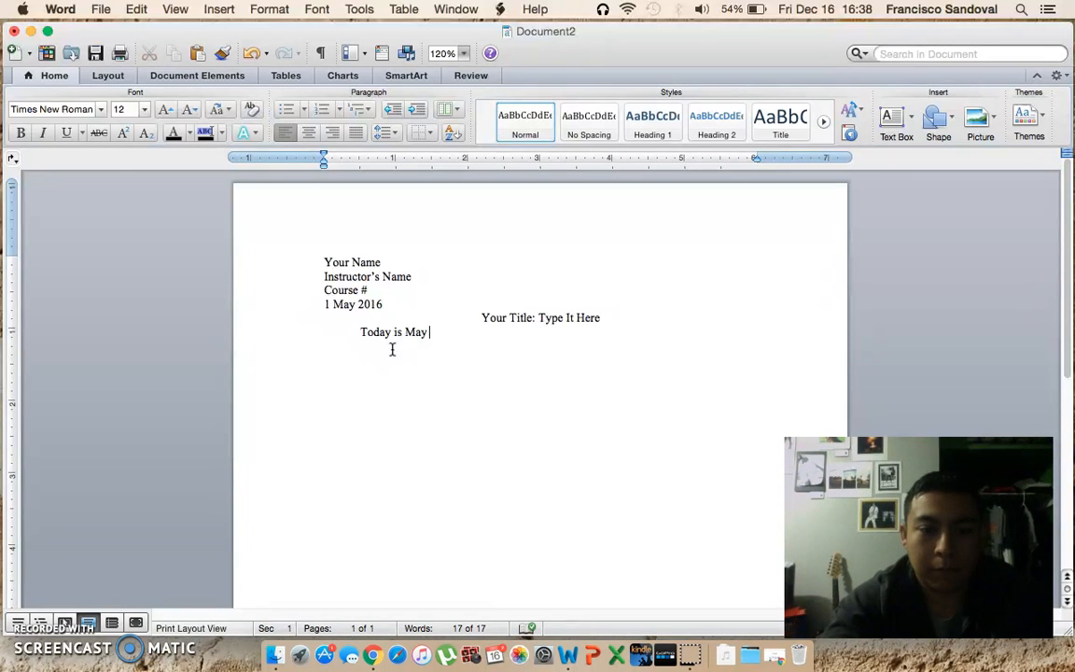
{"action": "type", "text": " 1s"}
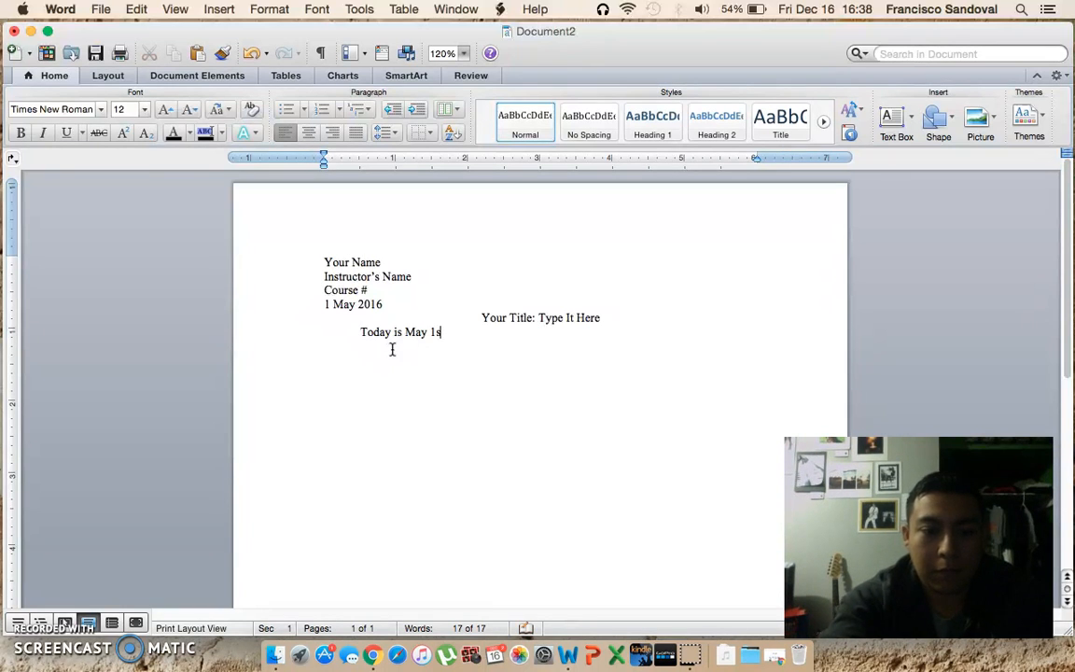
{"action": "type", "text": "t 2"}
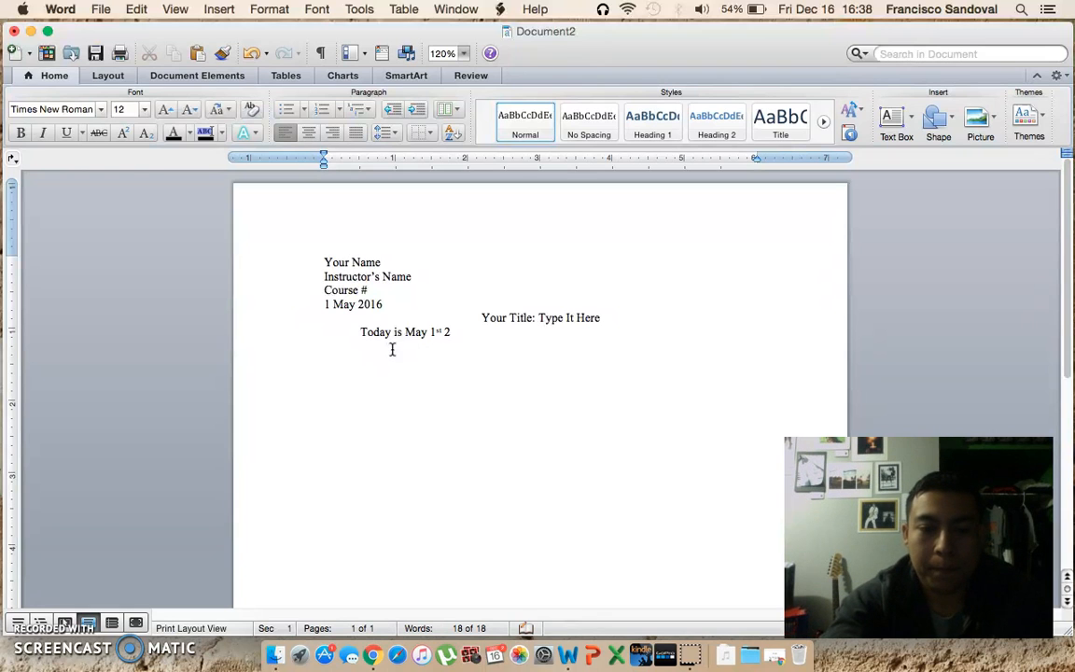
{"action": "type", "text": "016 ncndacjkndsajncjksdncjdsncjk"}
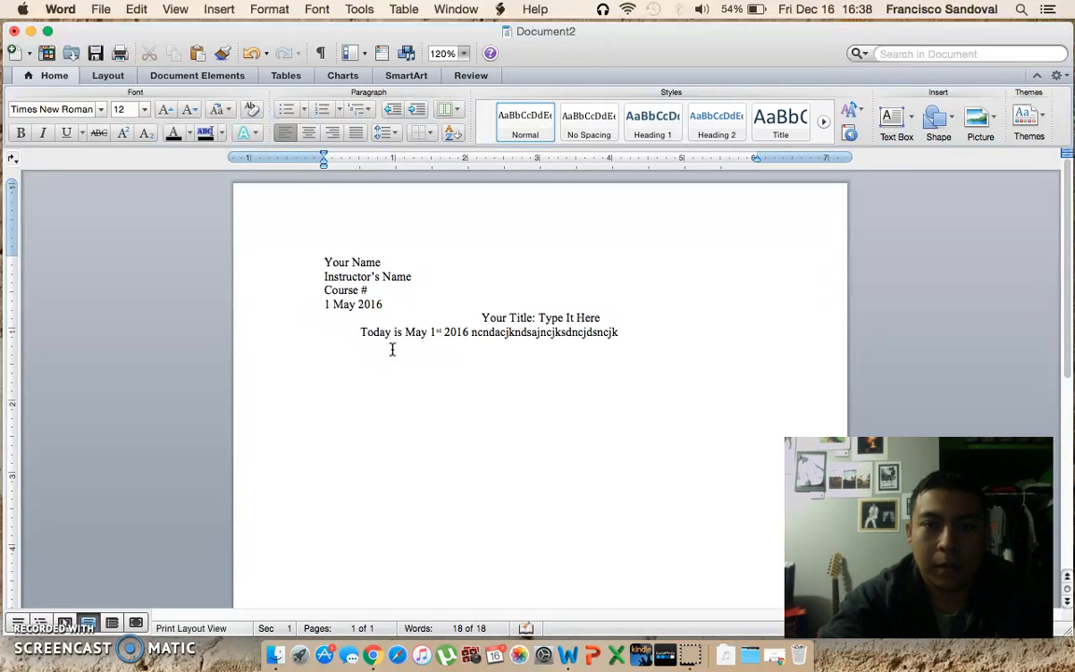
{"action": "type", "text": " skmc avjksnvkjdsfnvjkasfnvjkfnvjkfnvjkfdnvjkadf nkvjnadfkjnvfjkdnv"}
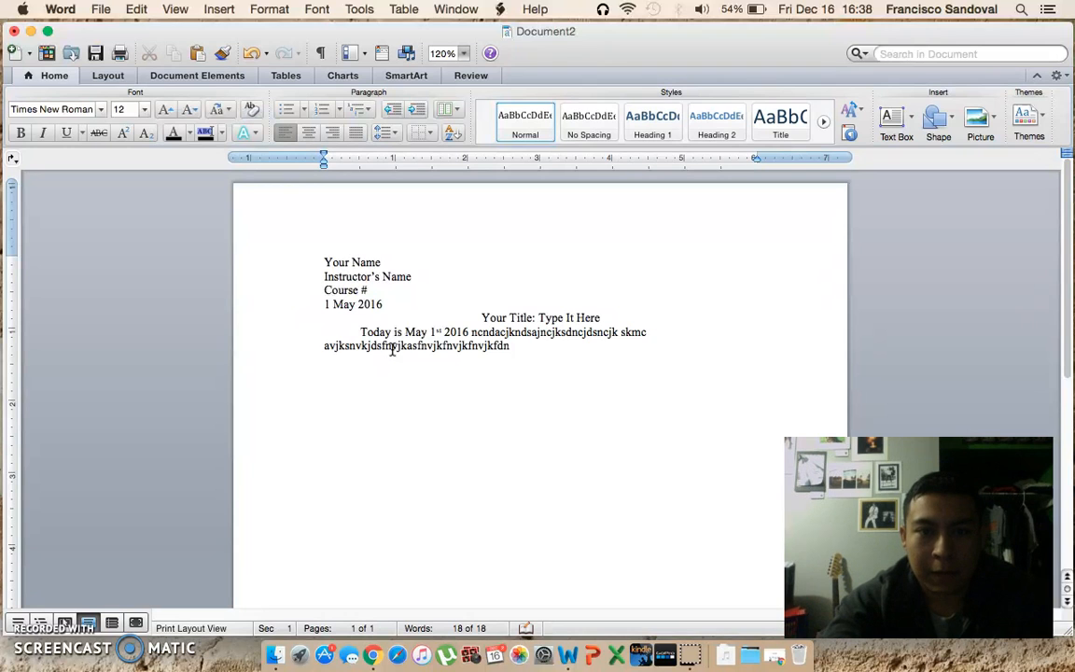
{"action": "type", "text": "janfvjkafd vd afvnfjak"}
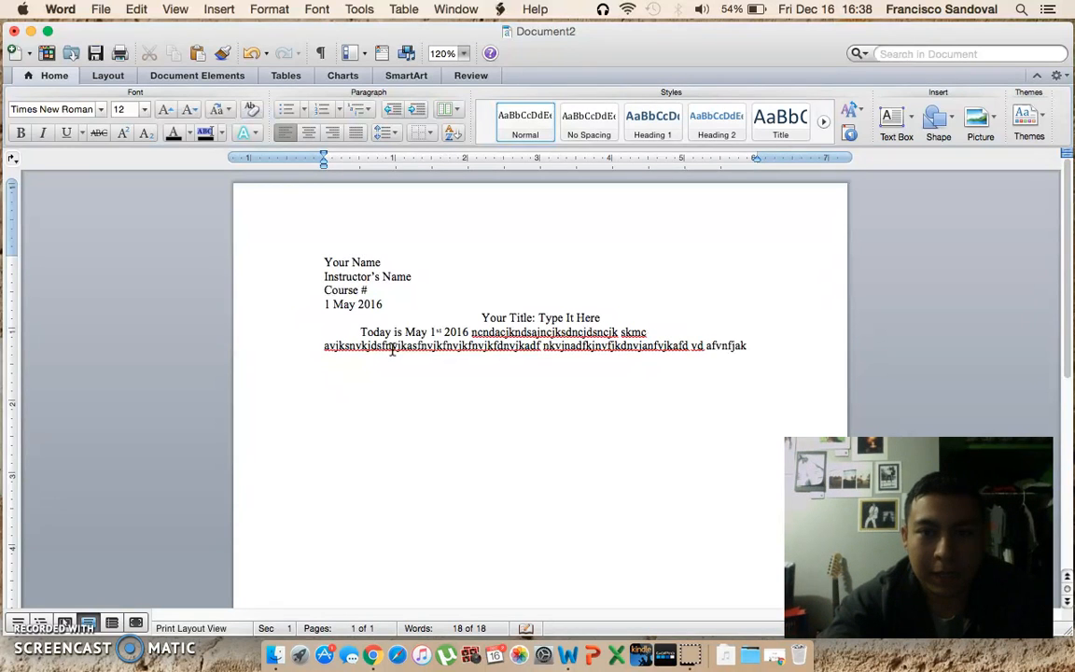
{"action": "type", "text": "vnajkfnjkanvjafnsvjkfnajjknvajkfsnvafaknvafjknvajkfnvjkfnjvk"}
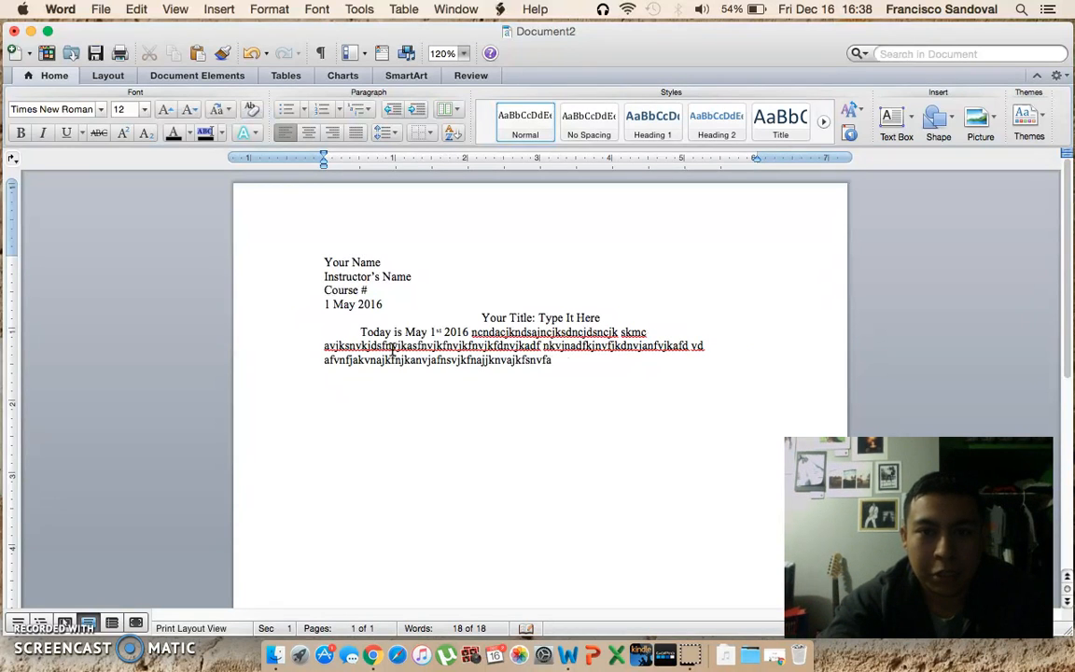
{"action": "type", "text": "asnfvjnsafvajsfnvajfsknvjksfnvjkfsnvjkasnf"}
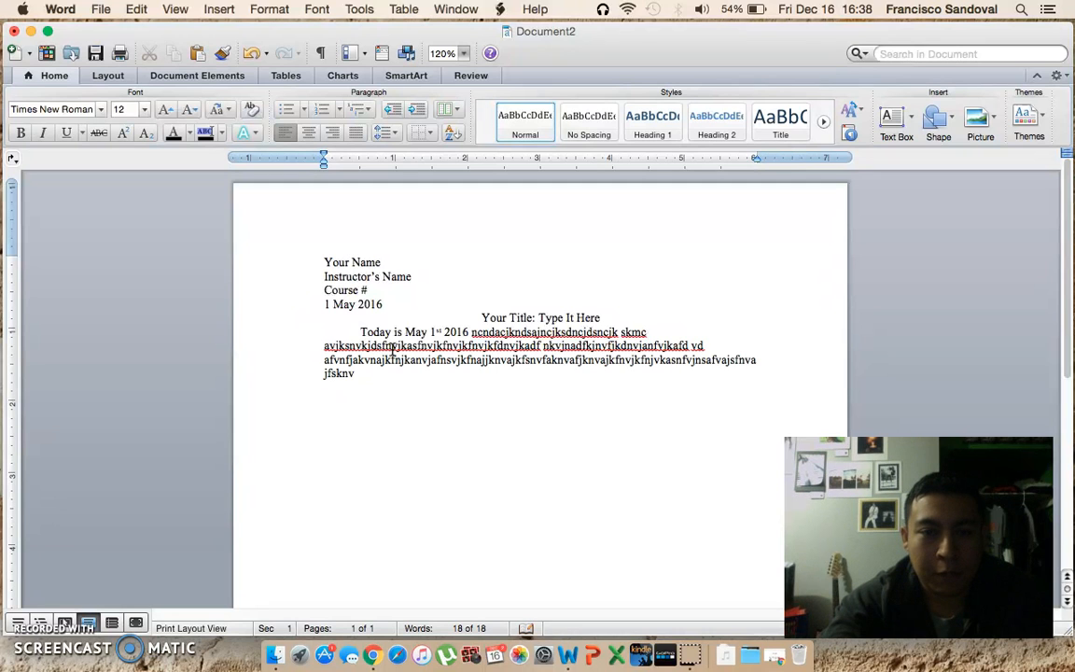
{"action": "type", "text": "vjasnfjkvnsfajnvajf"}
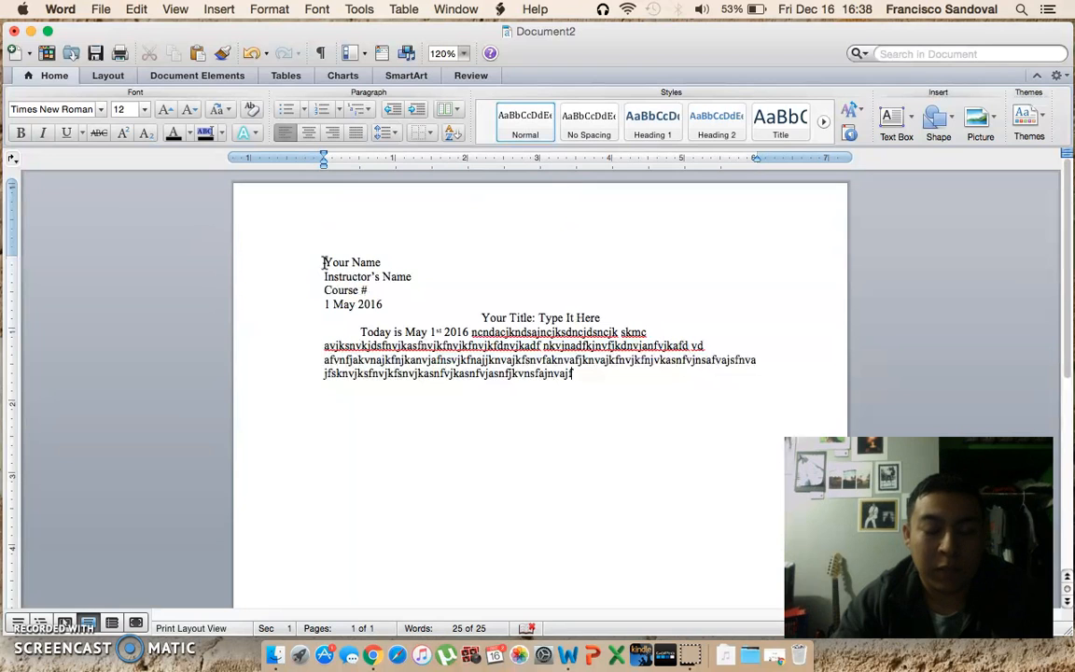
Set the line spacing of the whole document, from "Your Name" to the end of the body paragraph, to Double.
{"action": "left_click_drag", "start_coordinate": [323, 262], "coordinate": [545, 413]}
{"action": "left_click", "coordinate": [383, 273]}
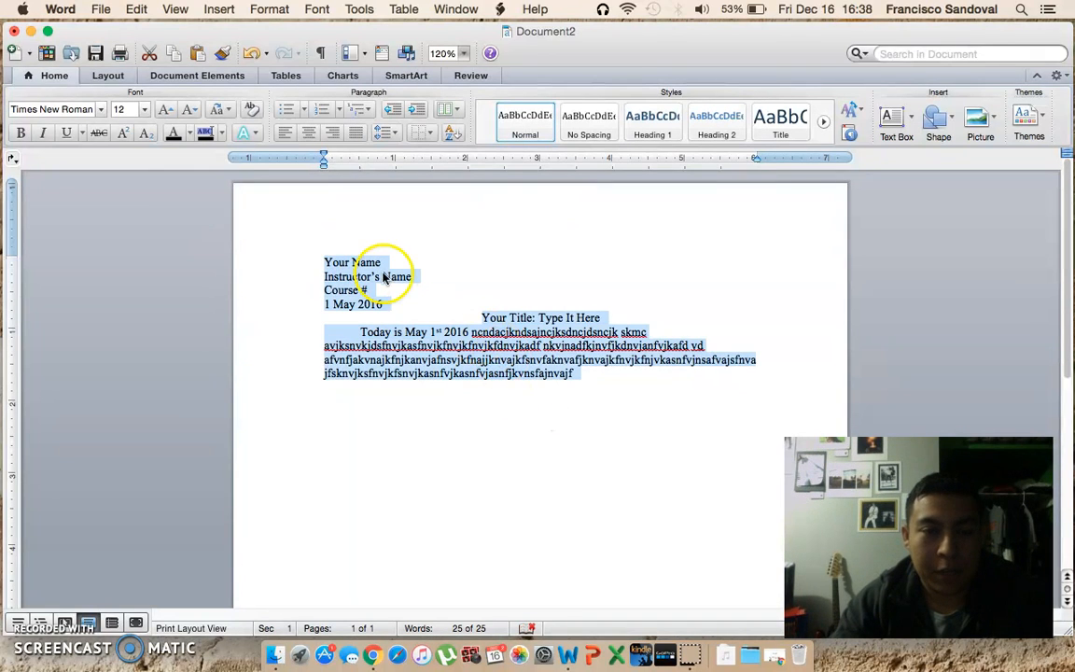
{"action": "left_click", "coordinate": [328, 259]}
{"action": "left_click", "coordinate": [323, 259]}
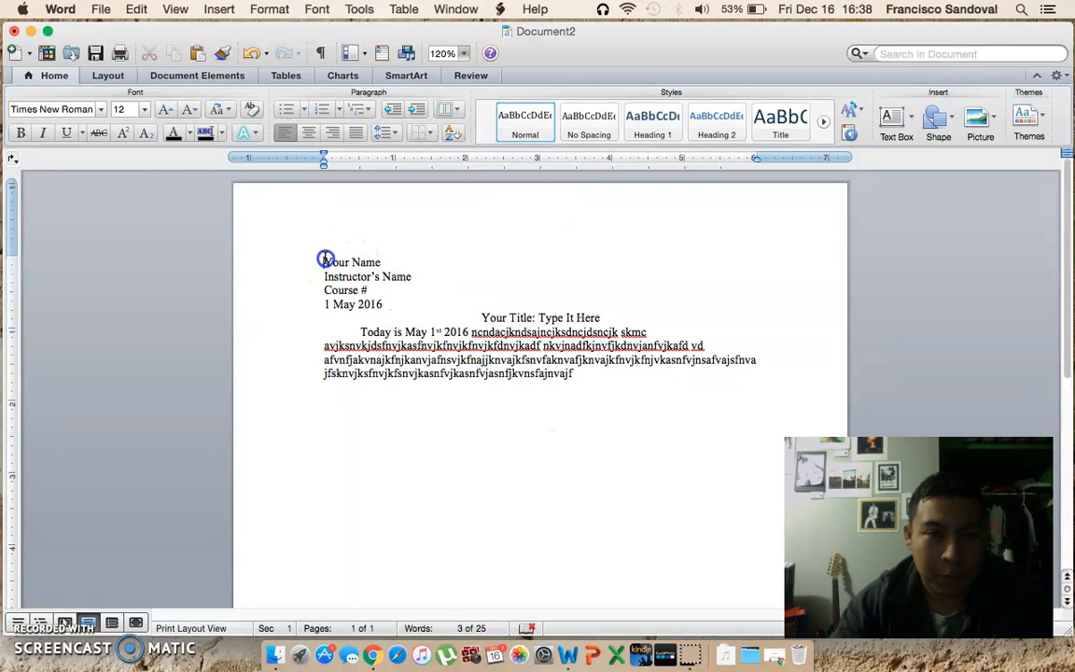
{"action": "left_click_drag", "start_coordinate": [324, 259], "coordinate": [579, 383]}
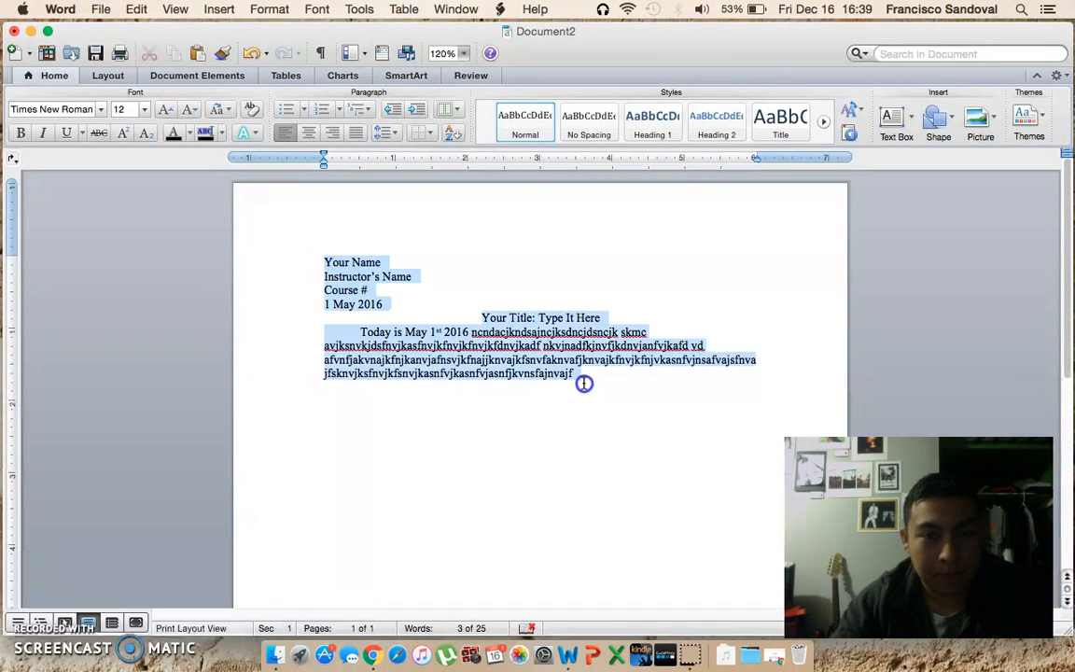
{"action": "left_click_drag", "start_coordinate": [482, 350], "coordinate": [482, 350]}
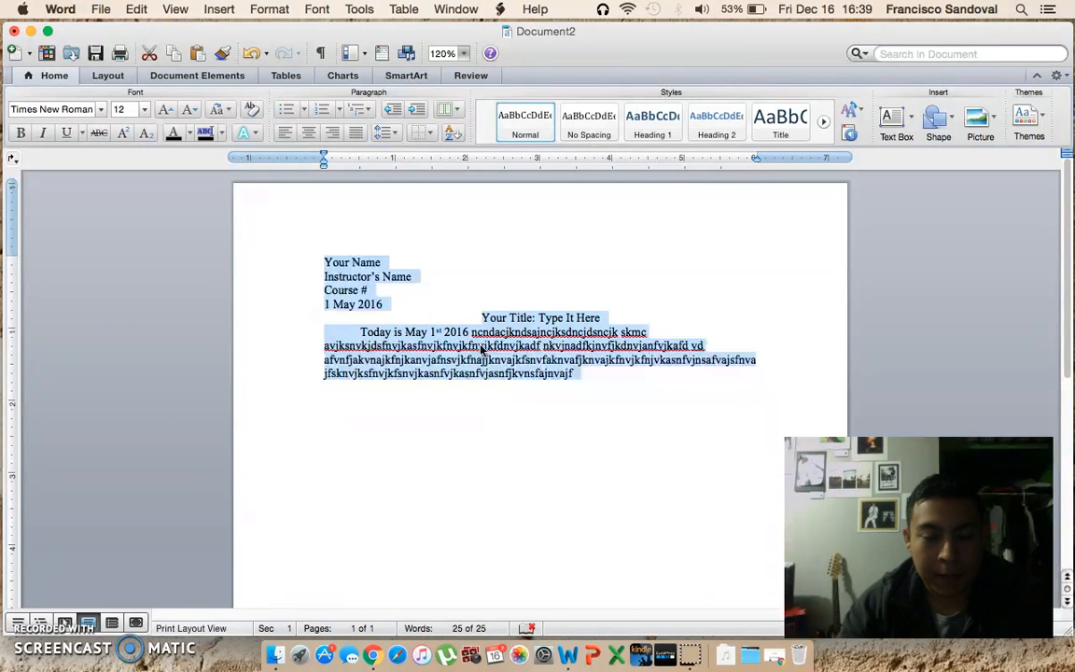
{"action": "right_click", "coordinate": [480, 346]}
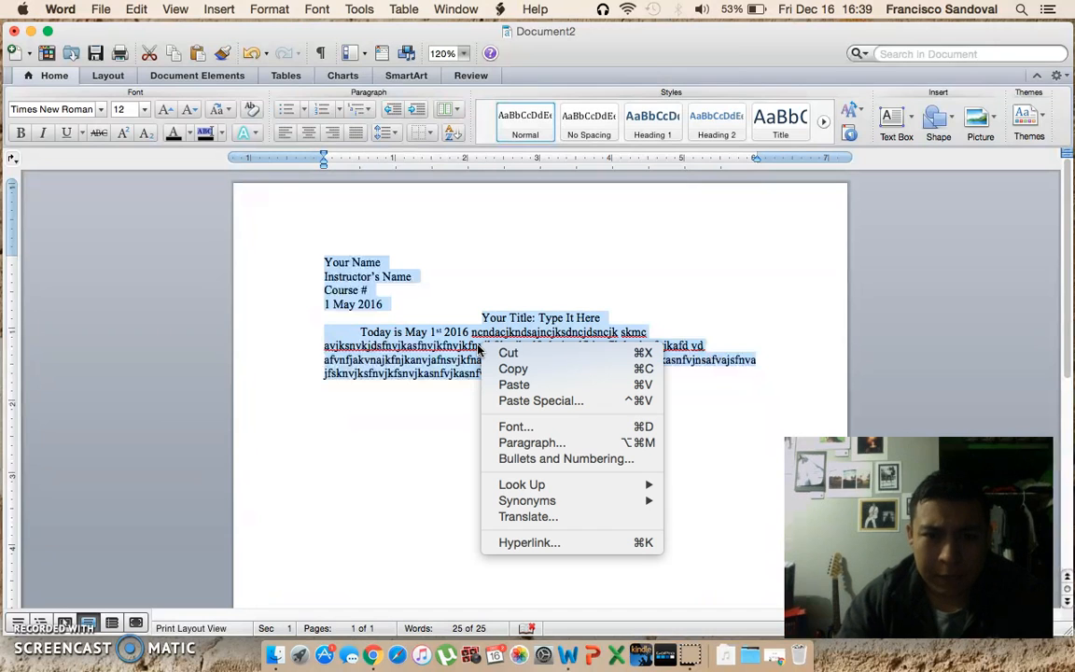
{"action": "left_click", "coordinate": [516, 384]}
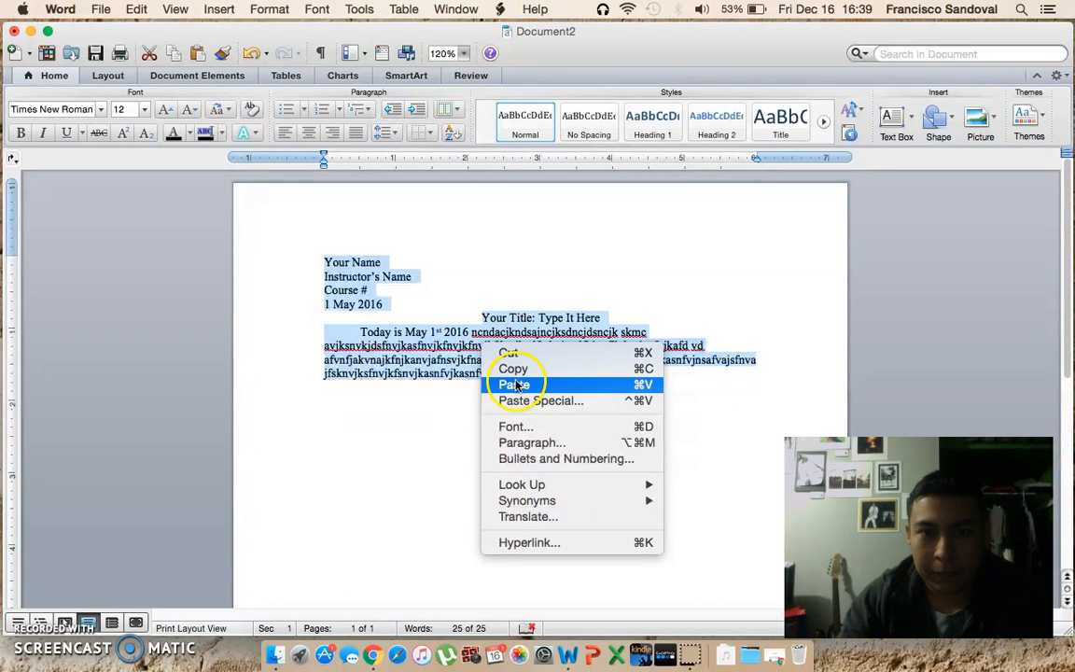
{"action": "left_click", "coordinate": [520, 442]}
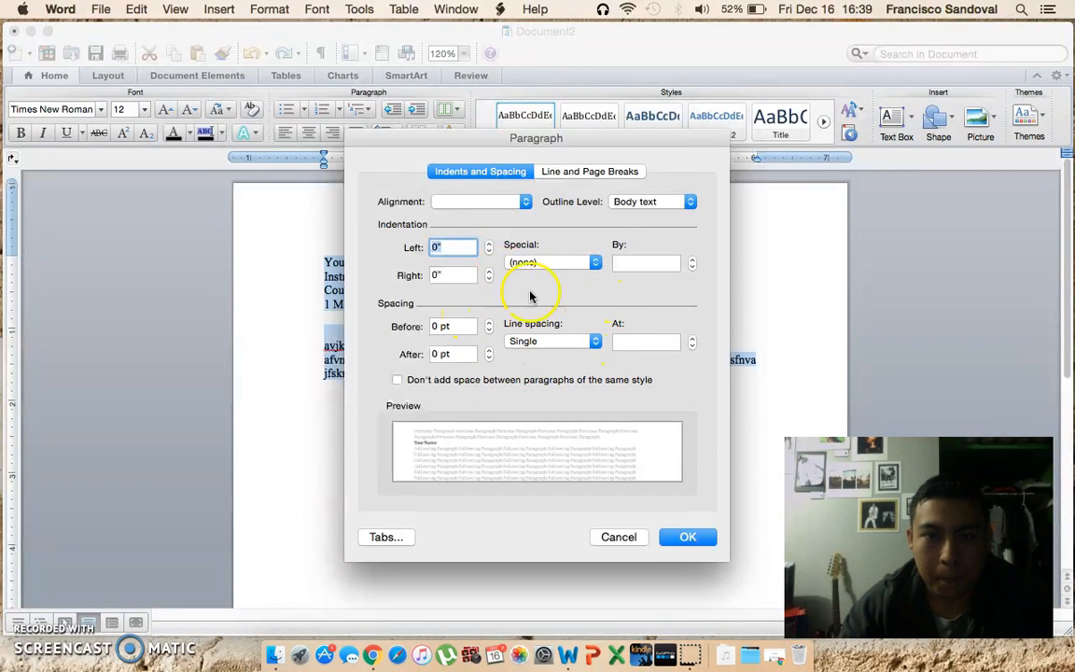
{"action": "left_click", "coordinate": [535, 343]}
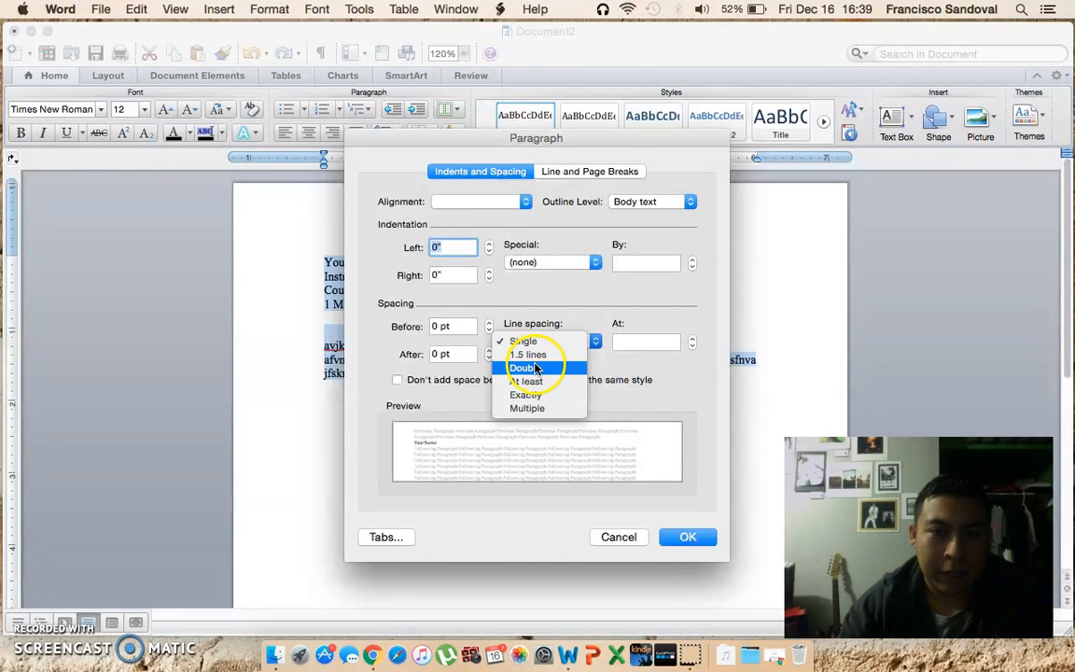
{"action": "left_click", "coordinate": [534, 369]}
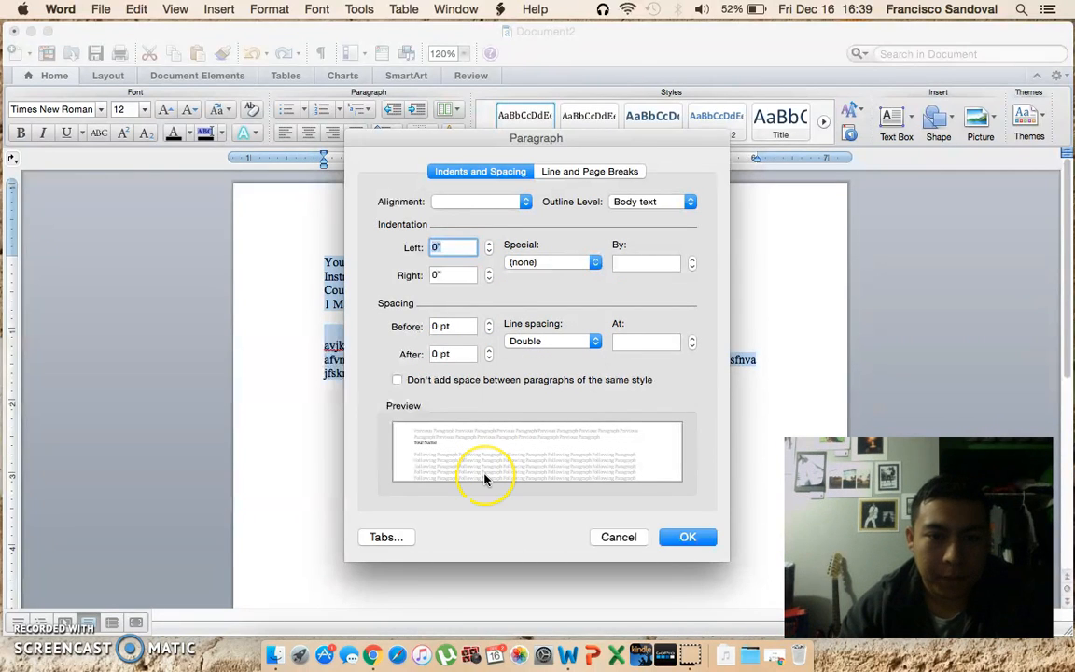
{"action": "left_click", "coordinate": [690, 538]}
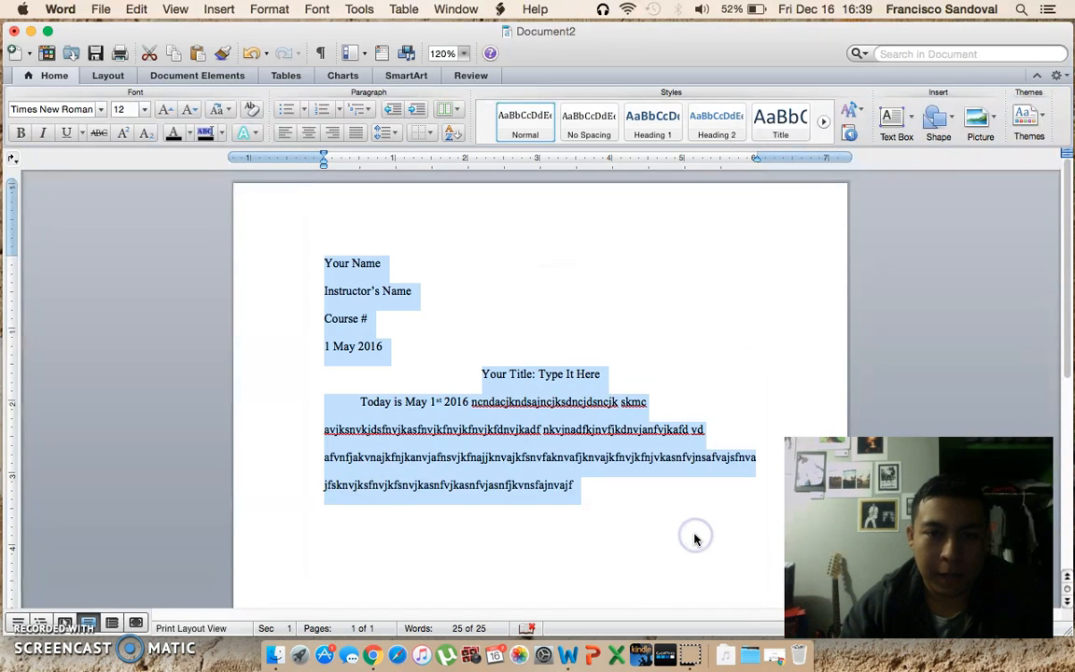
{"action": "left_click", "coordinate": [576, 411]}
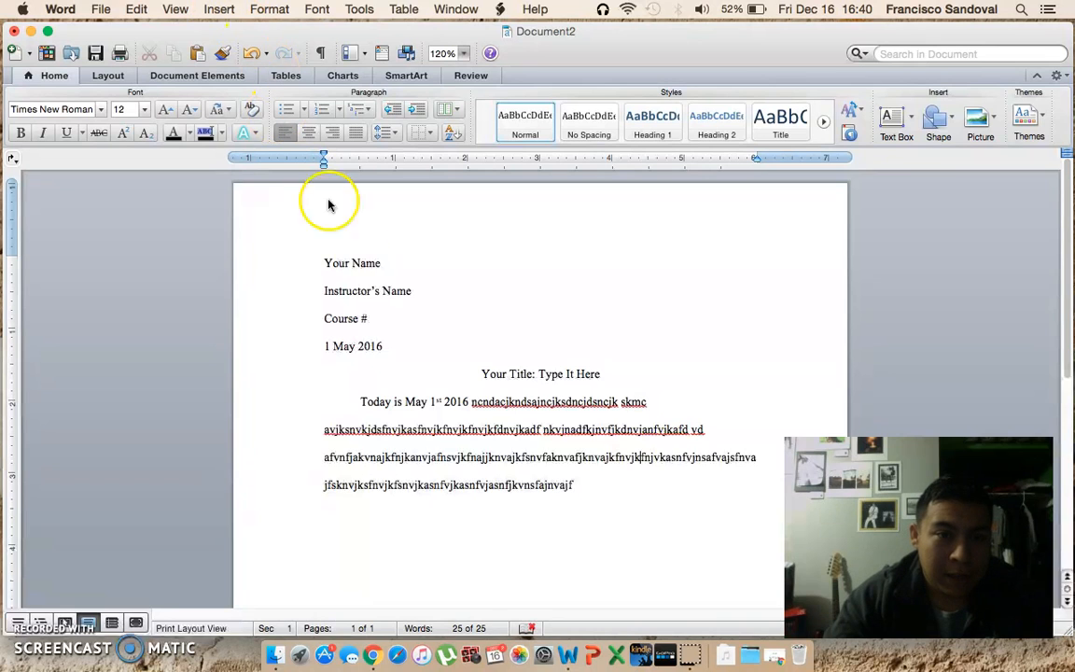
Insert page numbers at Top of page (Header) with Right alignment, shown on the first page.
{"action": "left_click", "coordinate": [220, 8]}
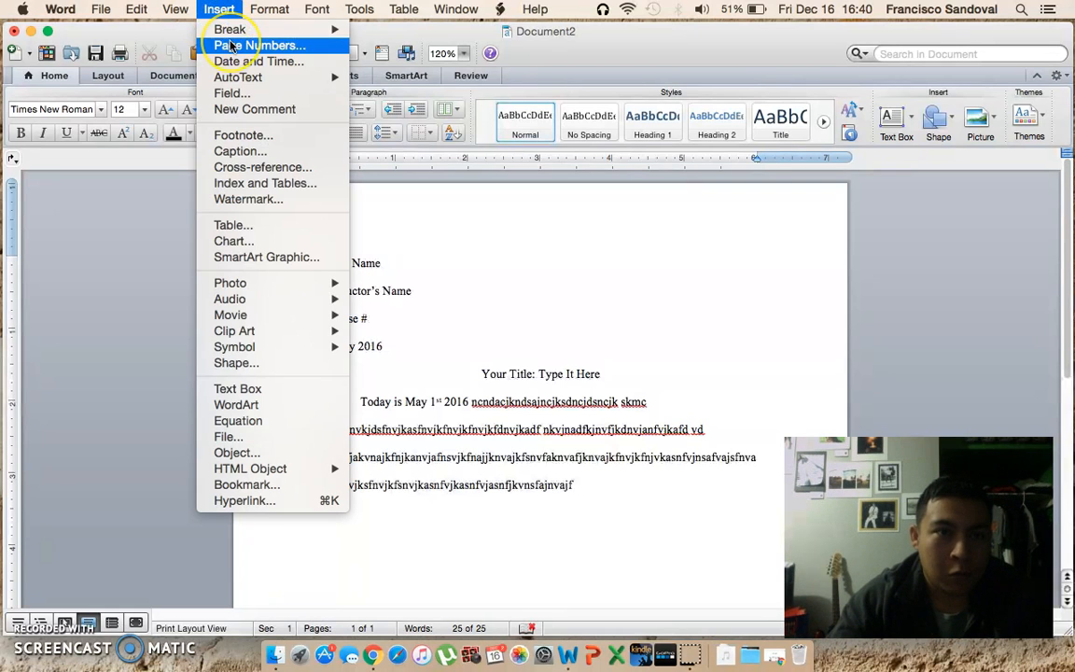
{"action": "left_click", "coordinate": [230, 47]}
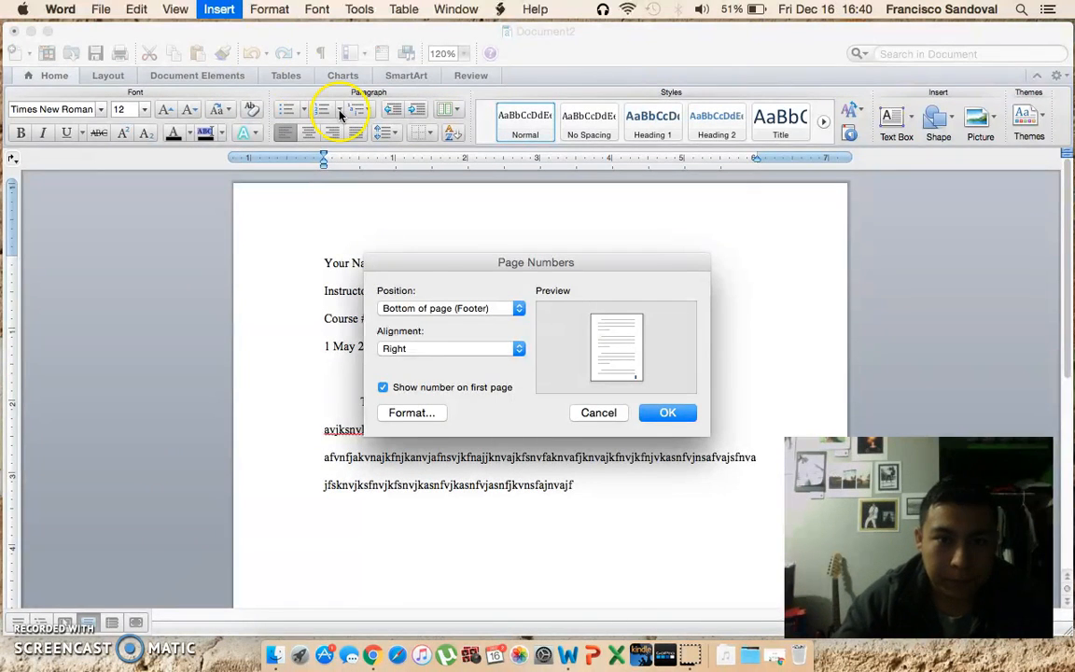
{"action": "left_click", "coordinate": [492, 310]}
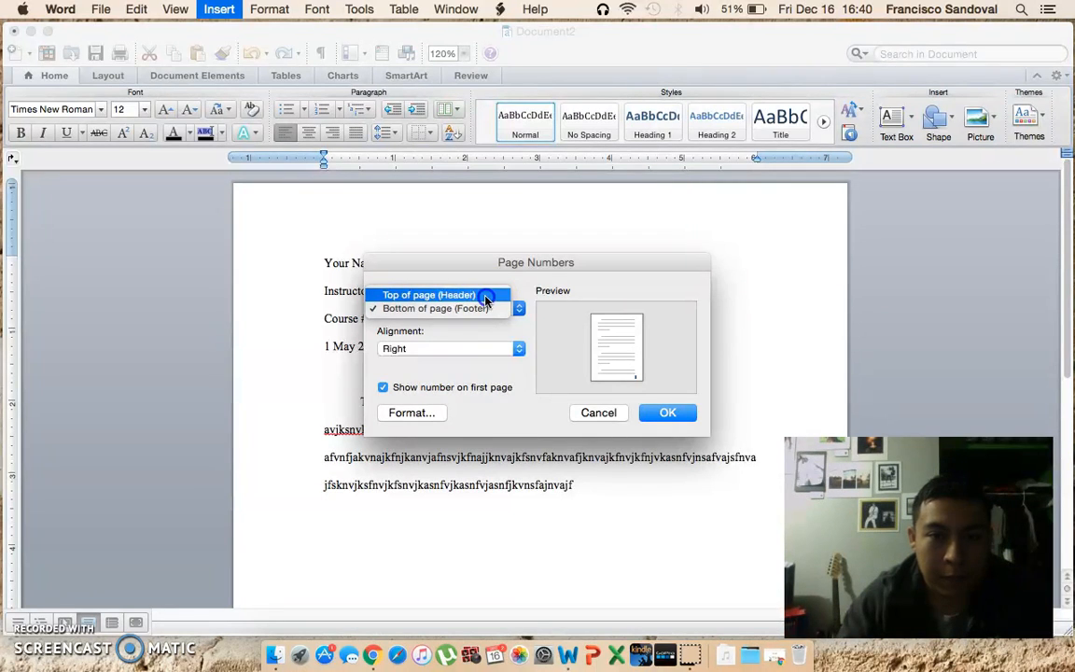
{"action": "left_click", "coordinate": [485, 297]}
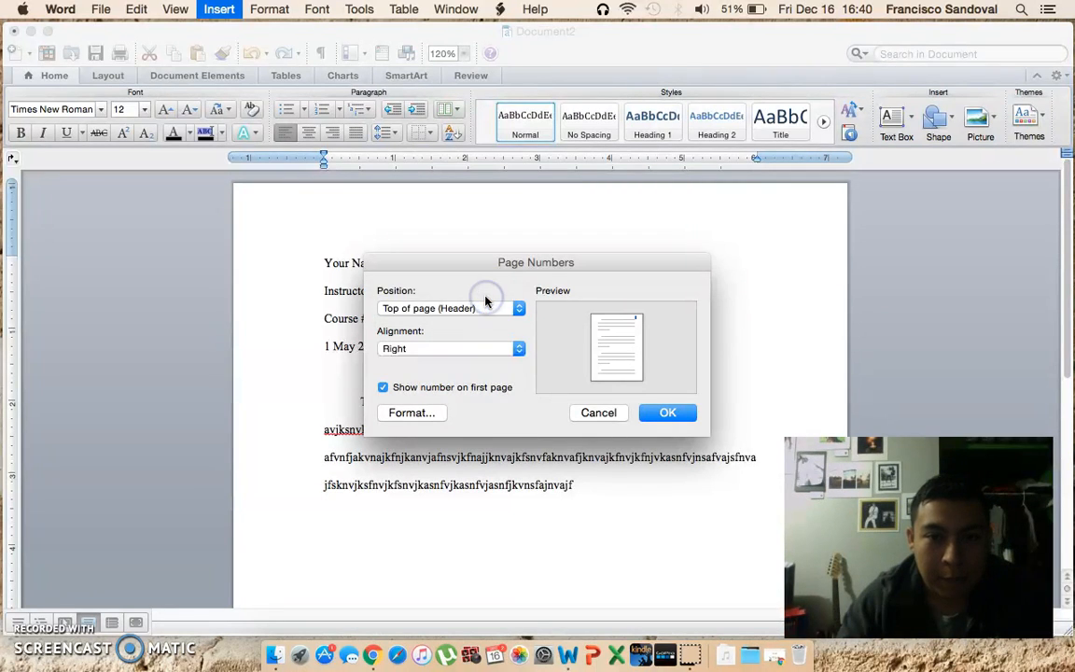
{"action": "left_click", "coordinate": [492, 348]}
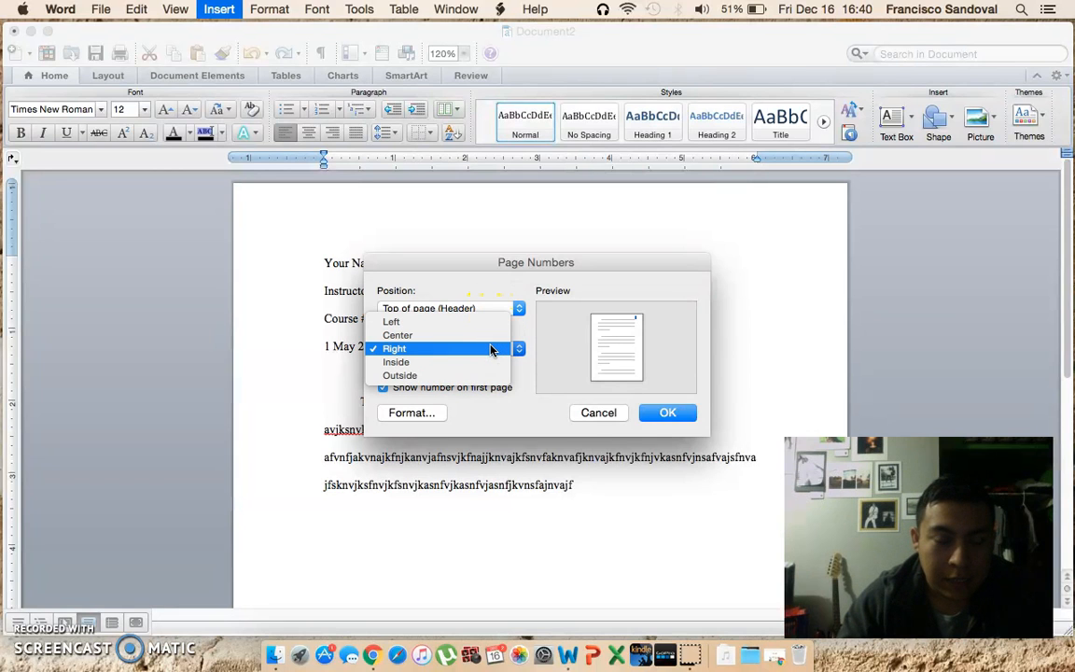
{"action": "left_click", "coordinate": [401, 350]}
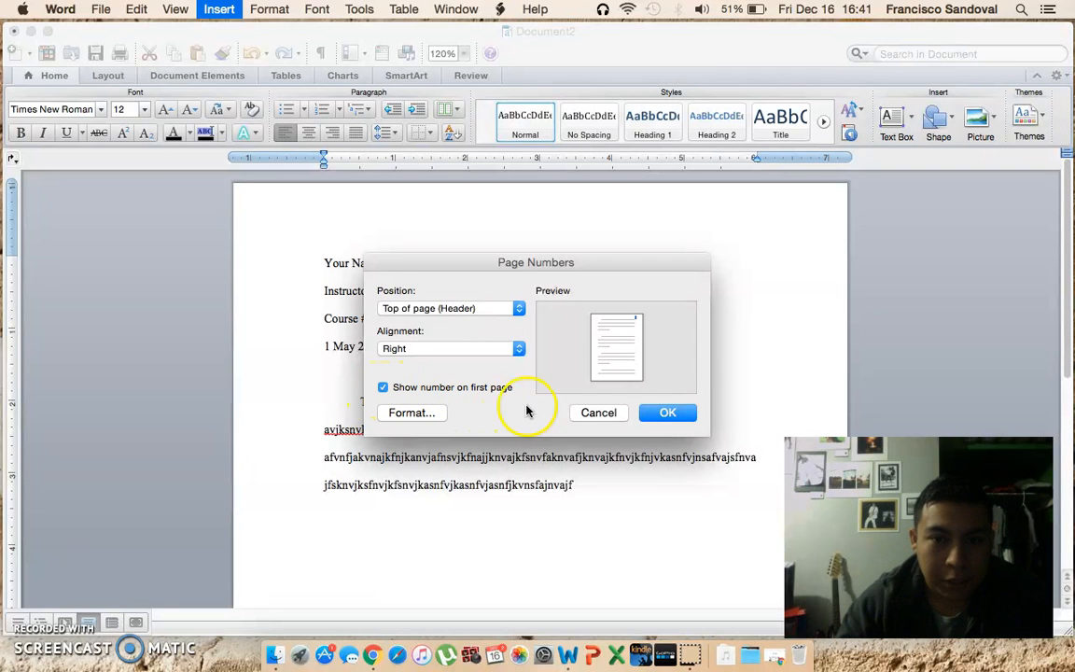
{"action": "left_click", "coordinate": [682, 425]}
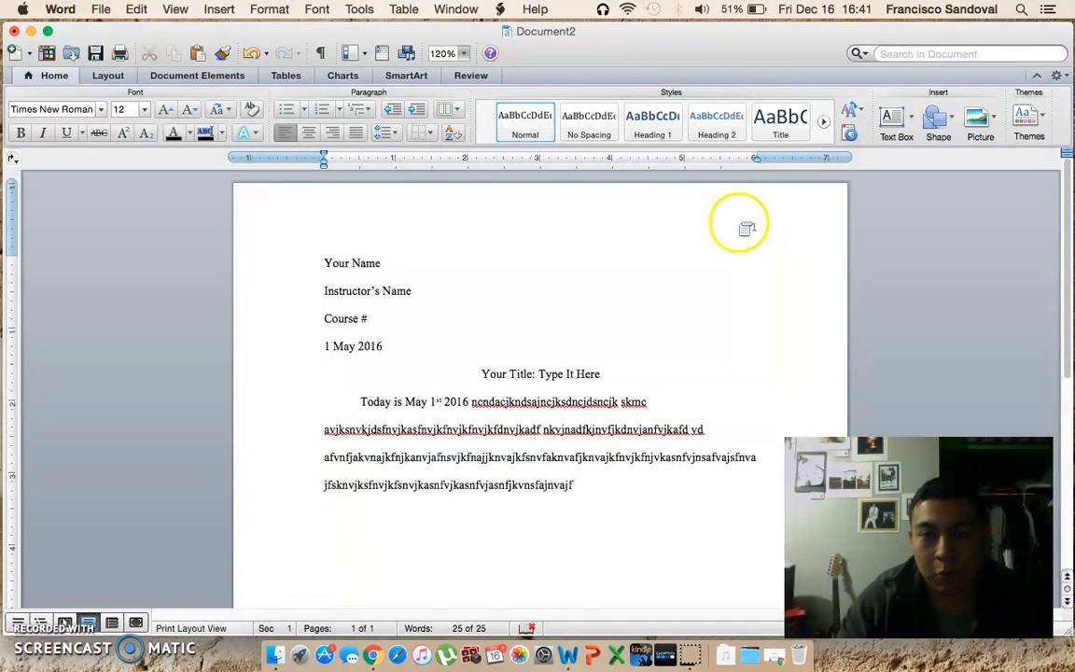
Open the page header for editing and place a right-aligned insertion point just before the page number.
{"action": "double_click", "coordinate": [746, 228]}
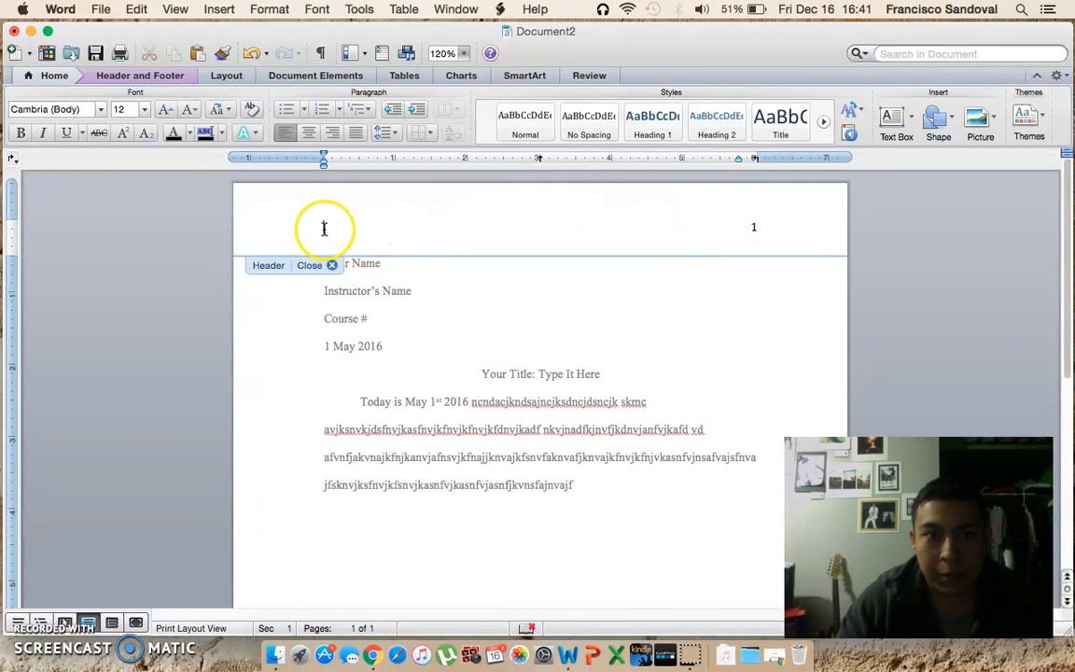
{"action": "left_click", "coordinate": [752, 227]}
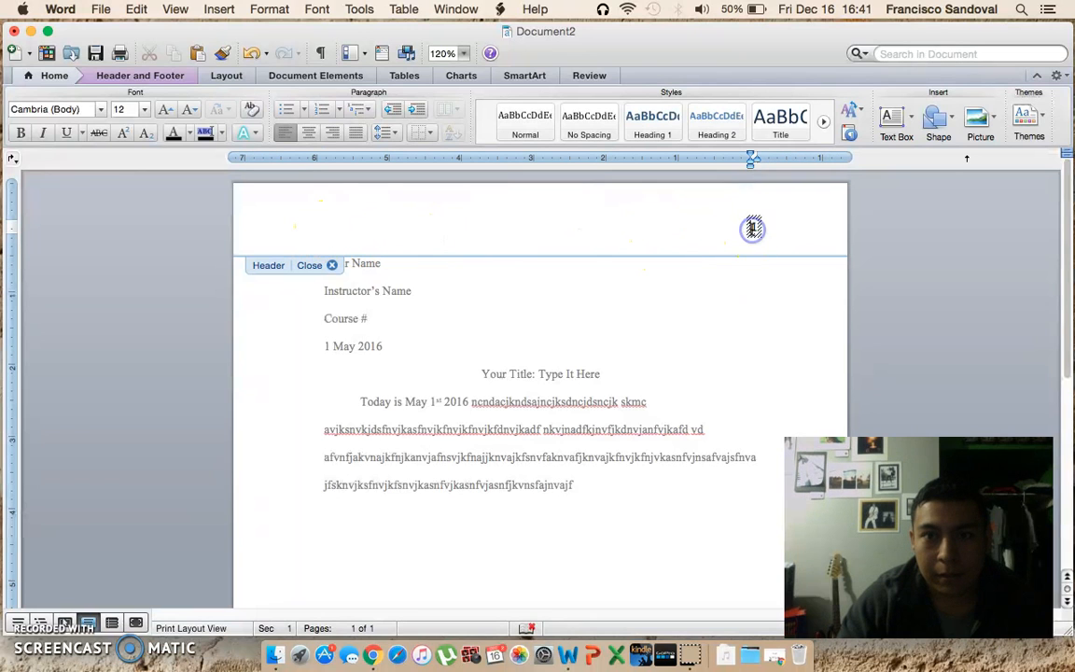
{"action": "left_click", "coordinate": [354, 217]}
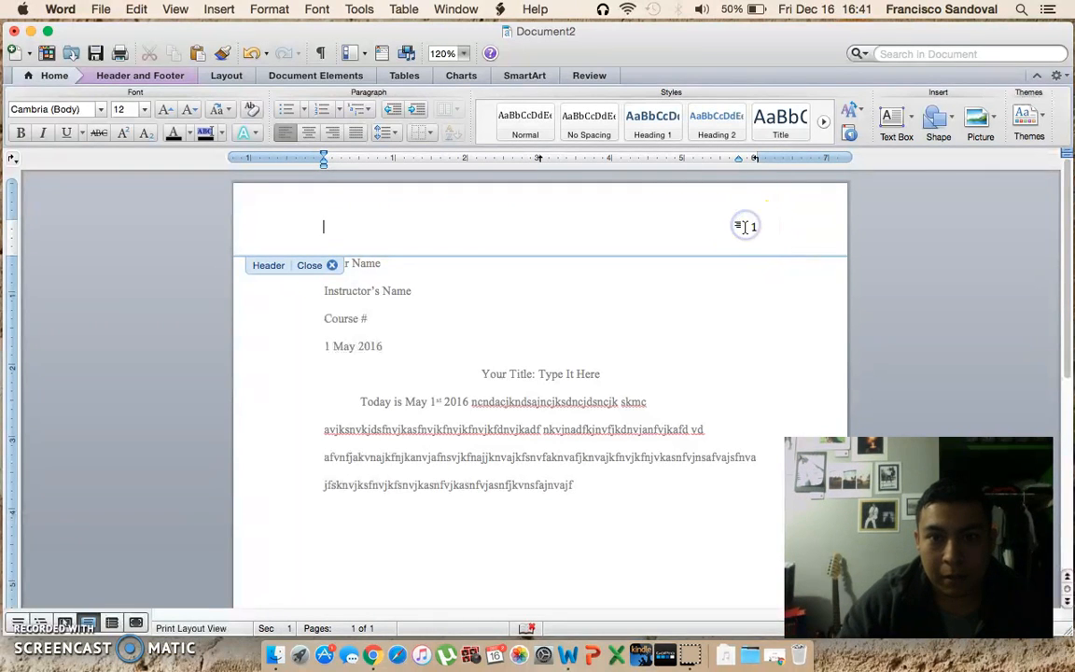
{"action": "left_click", "coordinate": [756, 227]}
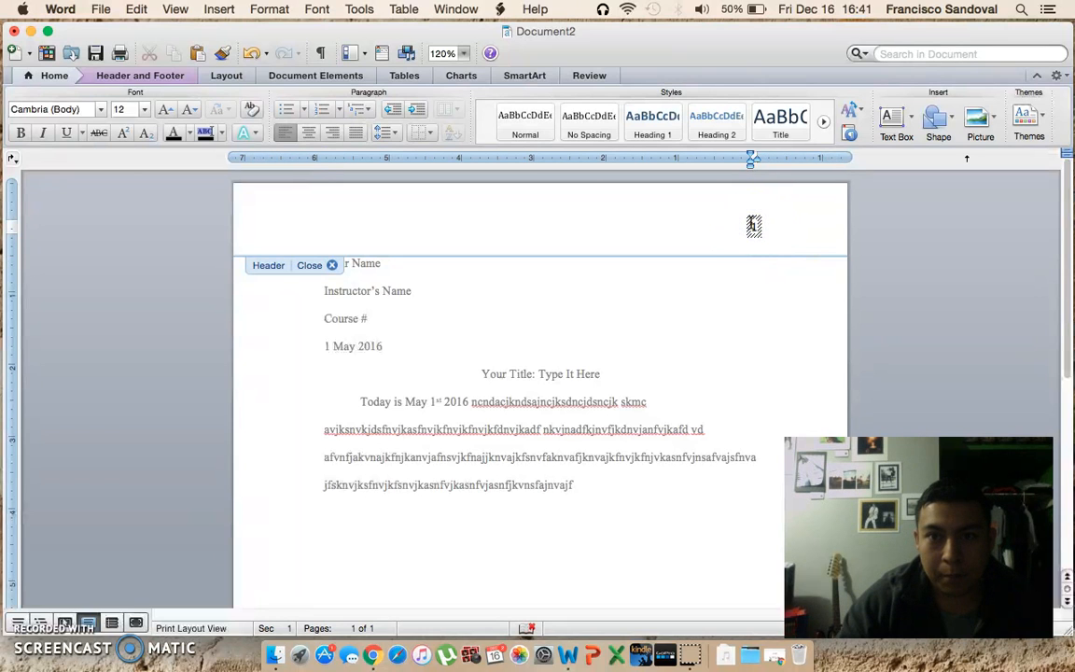
{"action": "left_click", "coordinate": [744, 224]}
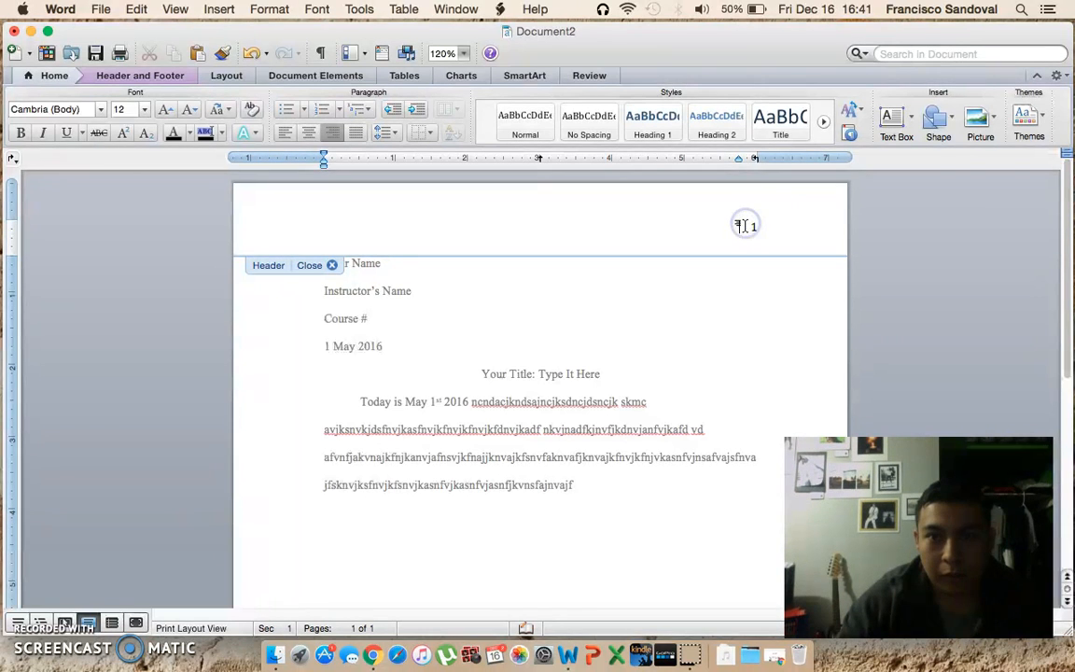
{"action": "left_click", "coordinate": [752, 225]}
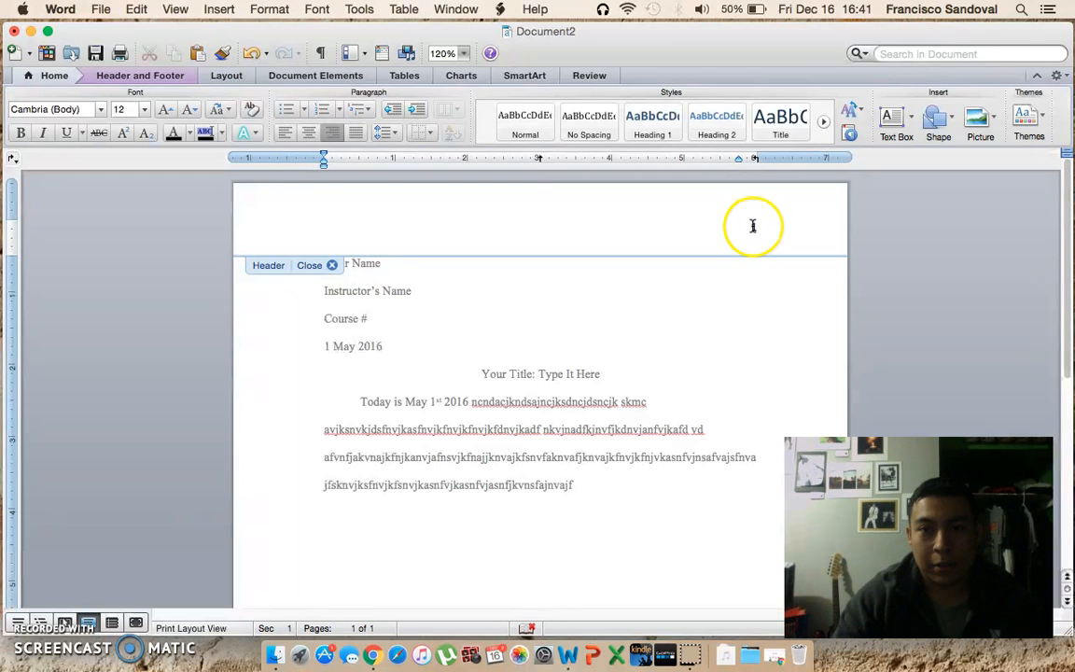
{"action": "left_click", "coordinate": [752, 226]}
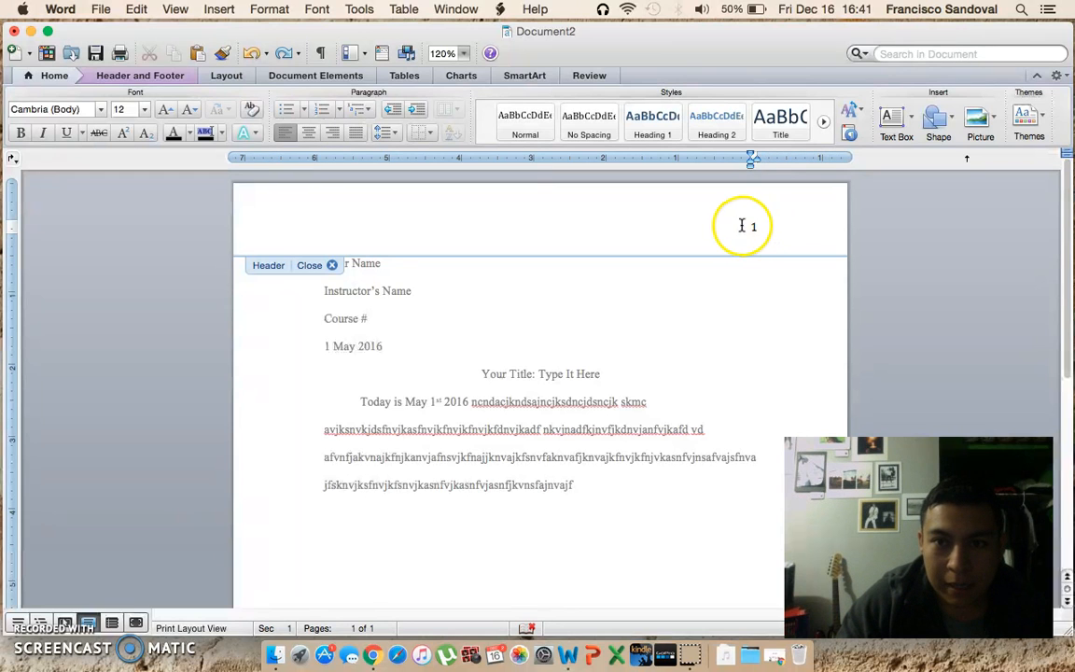
{"action": "left_click", "coordinate": [742, 226]}
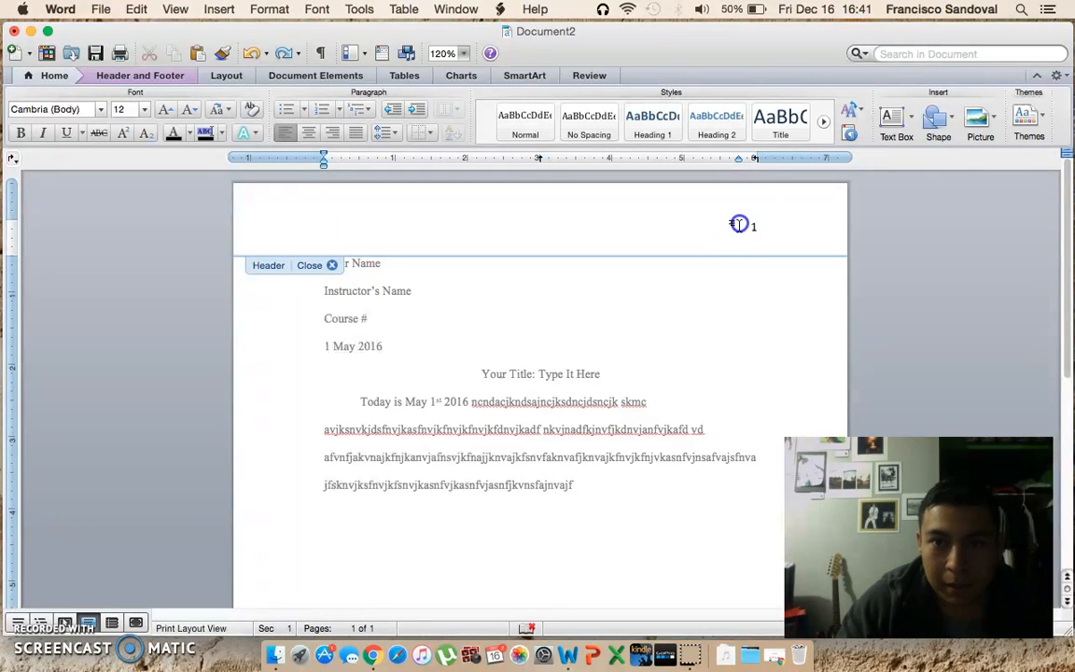
{"action": "left_click", "coordinate": [739, 224]}
{"action": "left_click", "coordinate": [739, 225]}
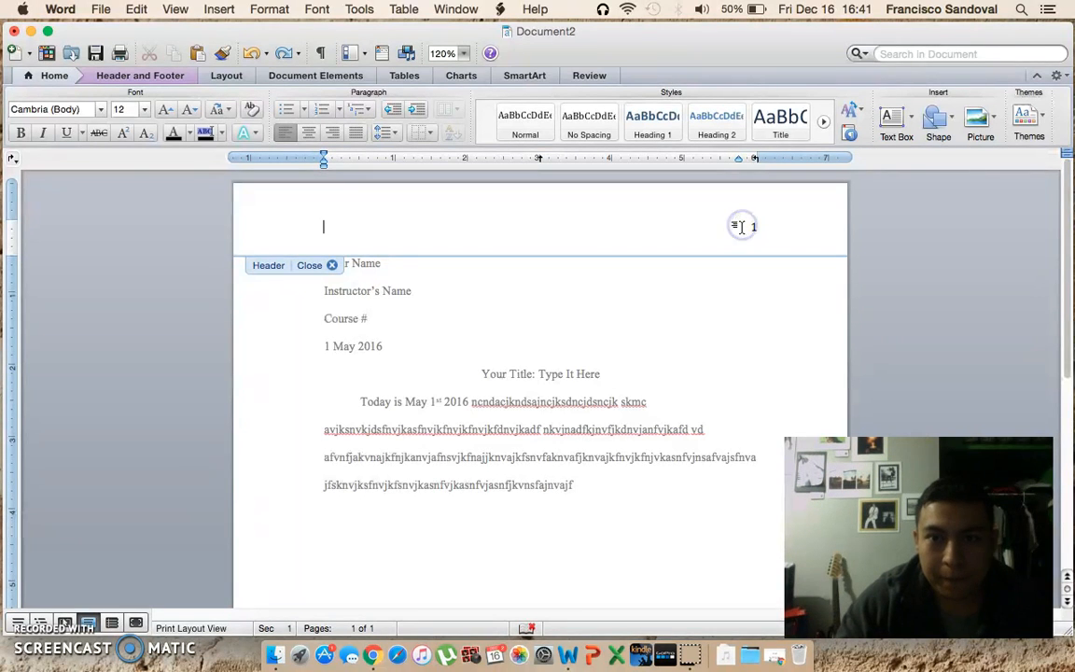
Write the author's surname right-aligned in the header, just before the page number.
{"action": "left_click", "coordinate": [746, 224]}
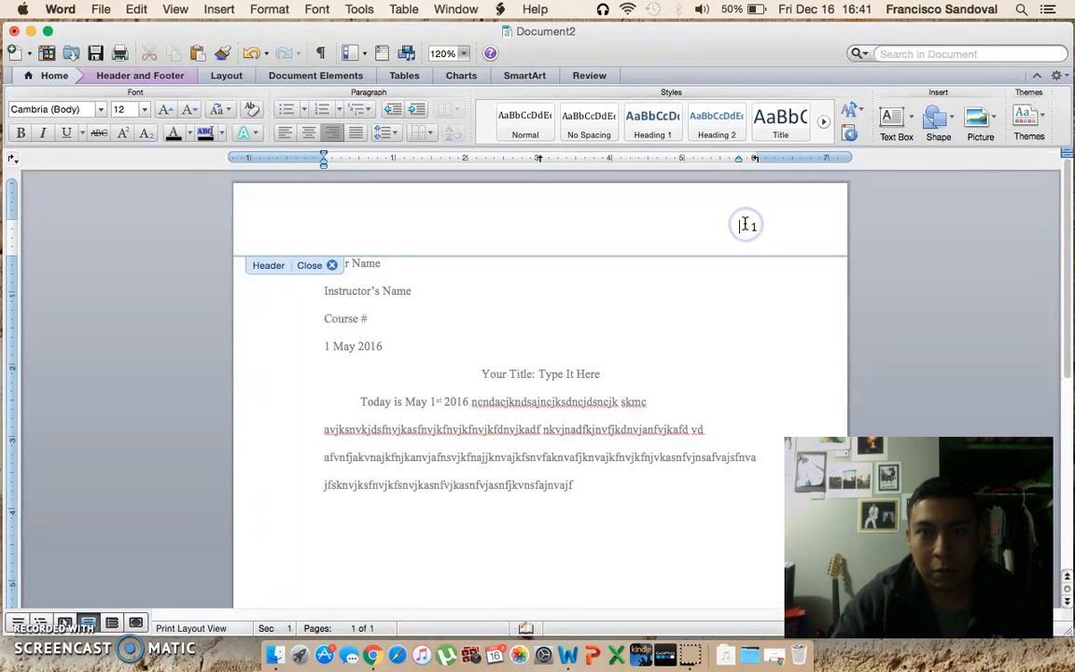
{"action": "type", "text": "Sa "}
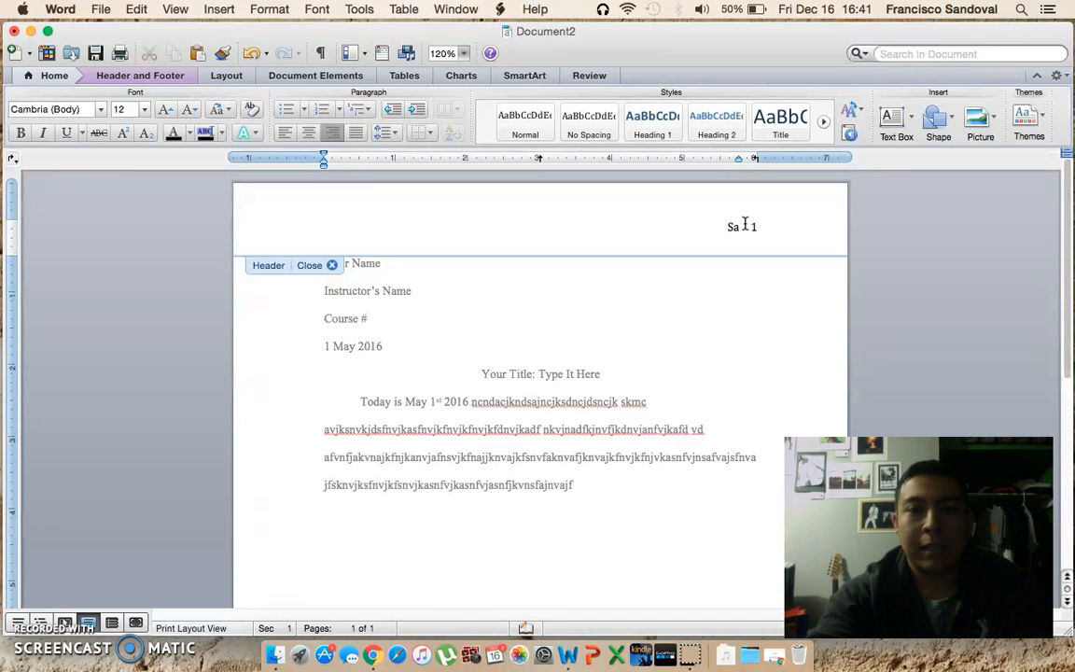
{"action": "type", "text": "ndoval"}
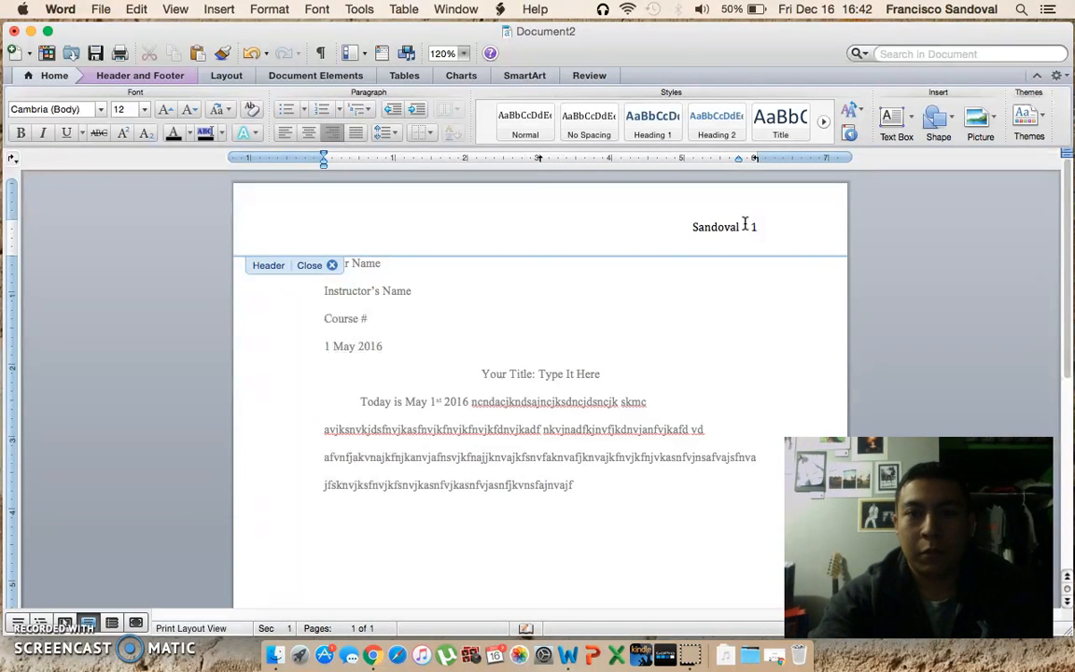
Replace the surname before the page number with the placeholder "Last Name" and return to the document body.
{"action": "left_click", "coordinate": [715, 269]}
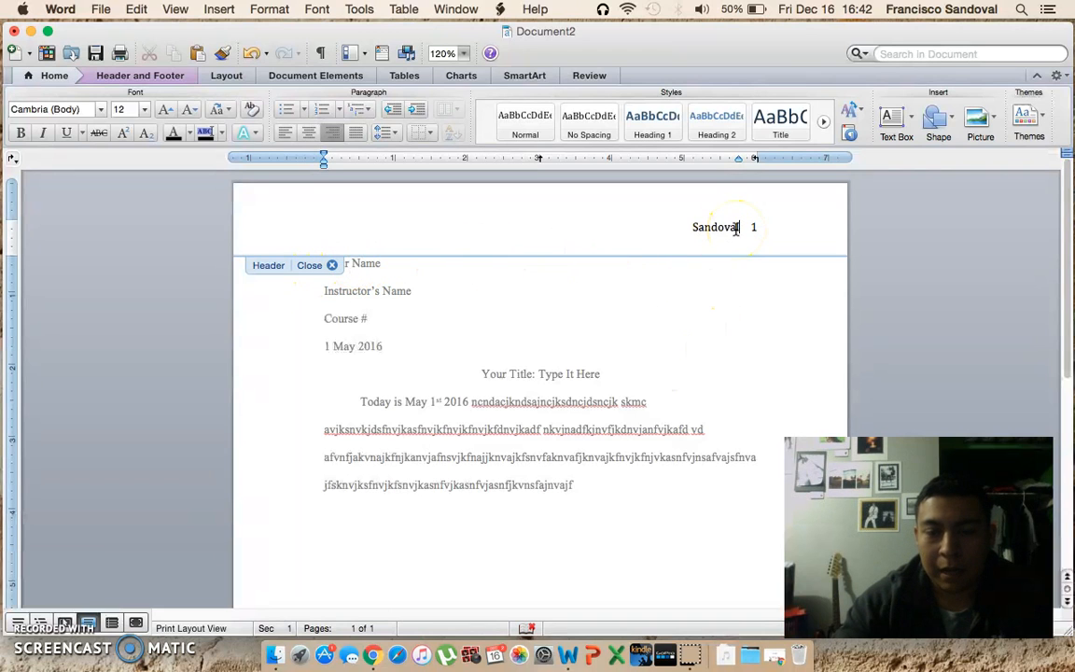
{"action": "key", "text": "BackSpace"}
{"action": "key", "text": "BackSpace"}
{"action": "key", "text": "BackSpace"}
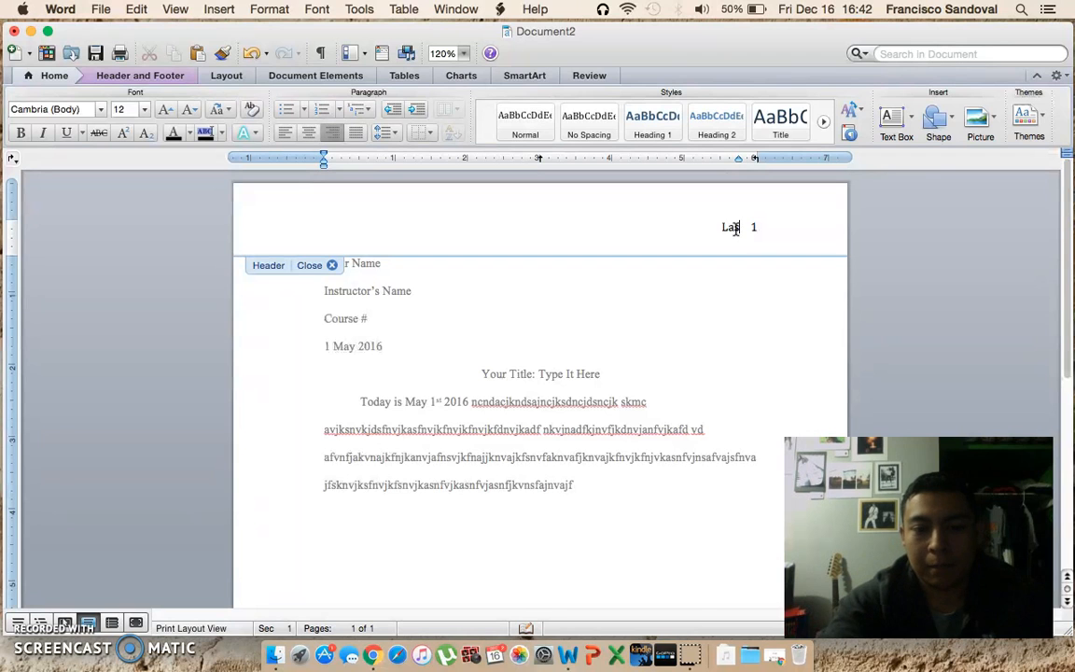
{"action": "type", "text": "me"}
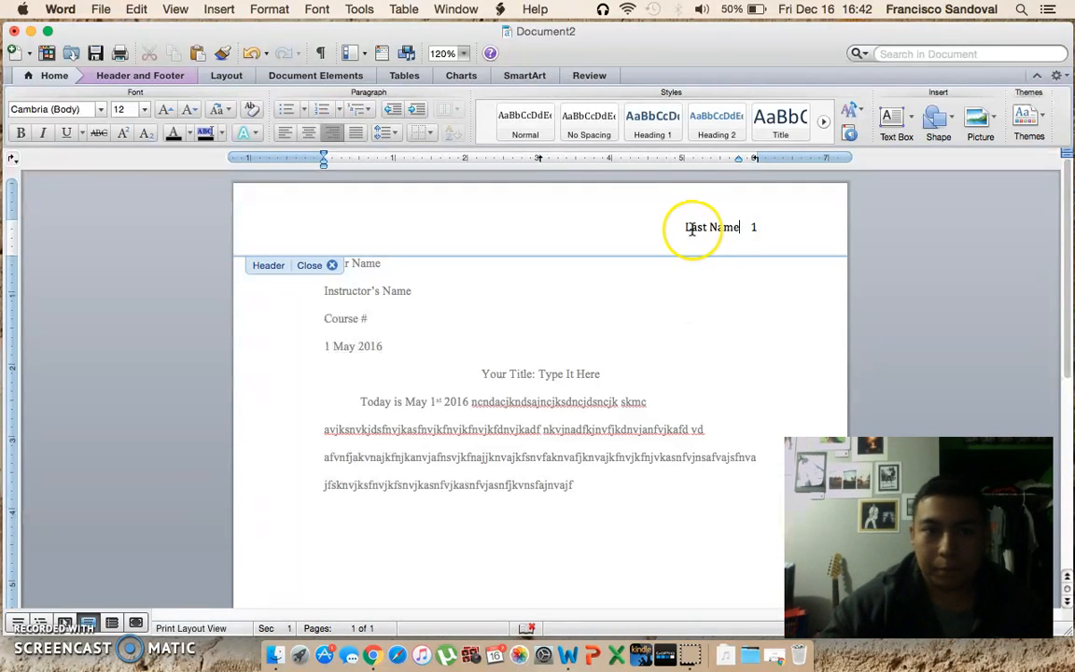
{"action": "double_click", "coordinate": [595, 315]}
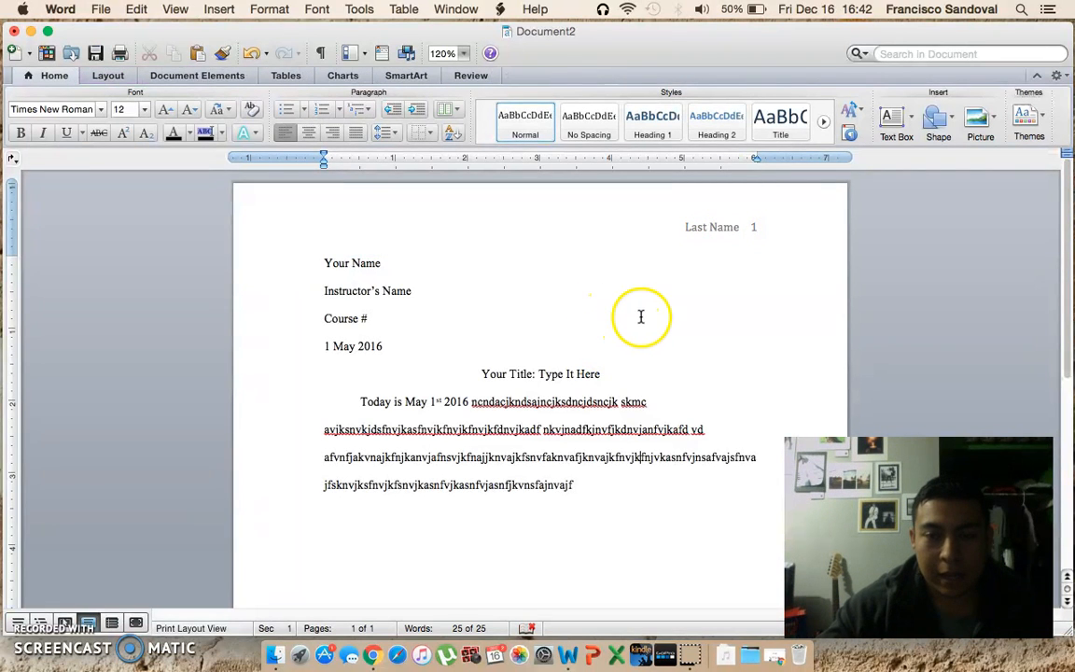